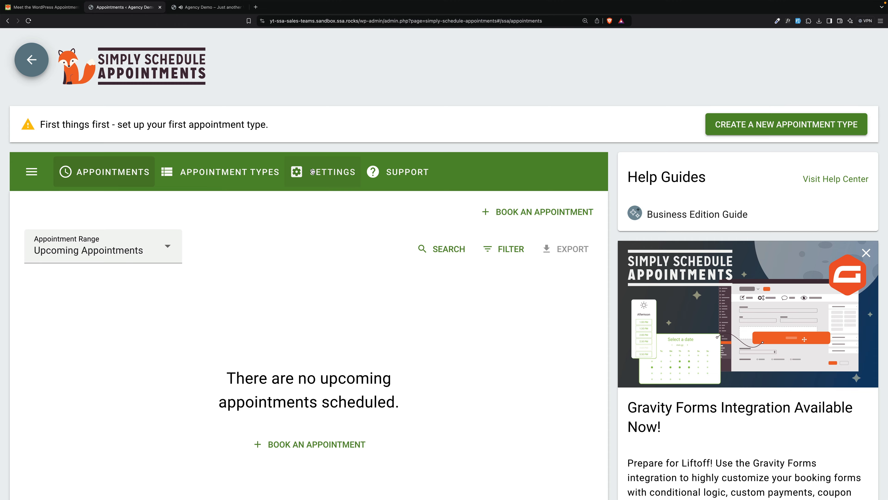
Open the Team settings and look over the list of team members
{"action": "left_click", "coordinate": [313, 171]}
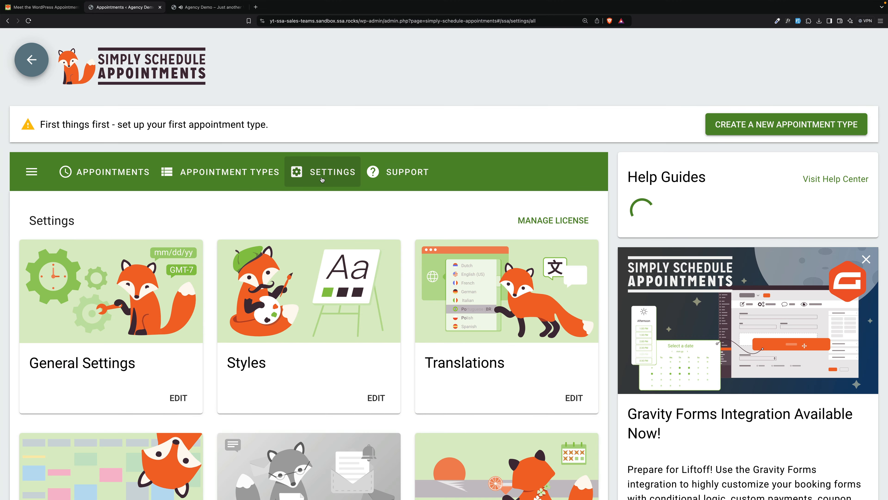
{"action": "scroll", "coordinate": [344, 214], "scroll_direction": "down", "scroll_amount": 20}
{"action": "scroll", "coordinate": [344, 214], "scroll_direction": "down", "scroll_amount": 4}
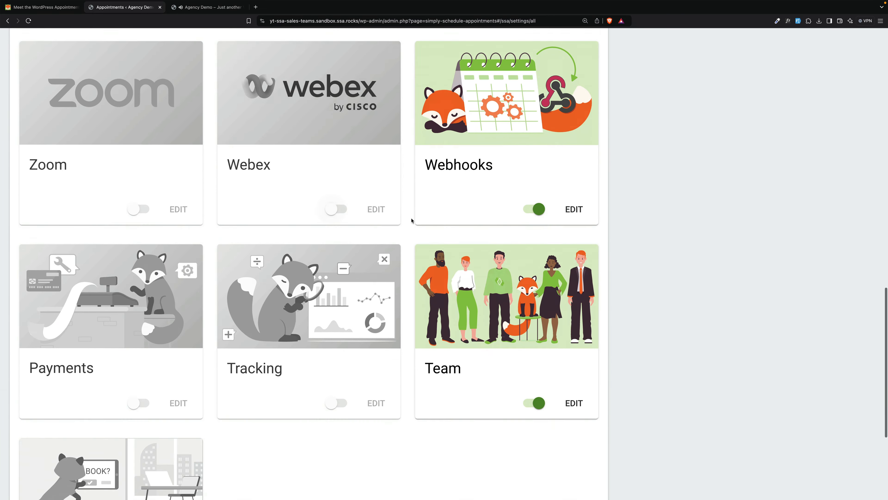
{"action": "left_click", "coordinate": [478, 230]}
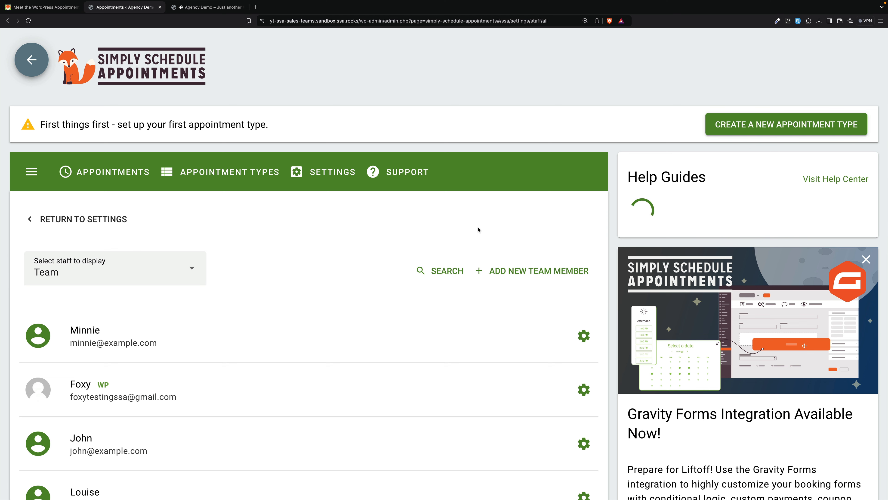
{"action": "scroll", "coordinate": [467, 226], "scroll_direction": "down", "scroll_amount": 5}
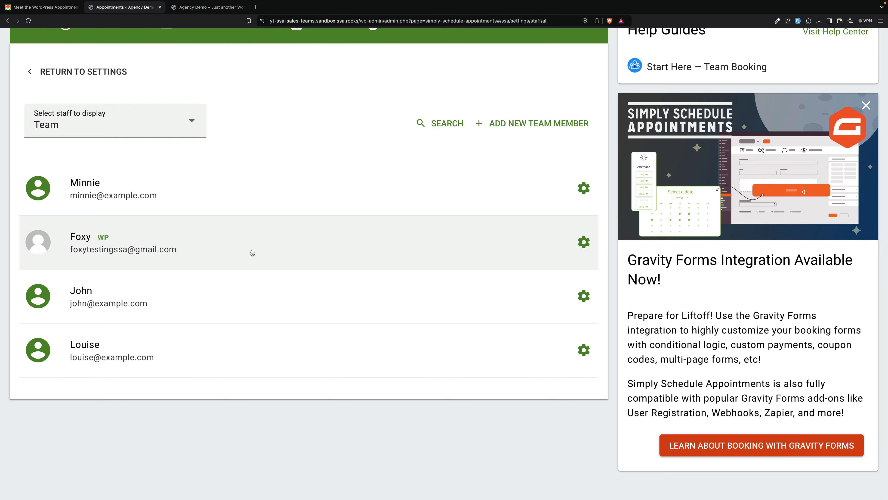
Examine the availability settings and custom working hours of the last team member in the list
{"action": "left_click", "coordinate": [194, 364]}
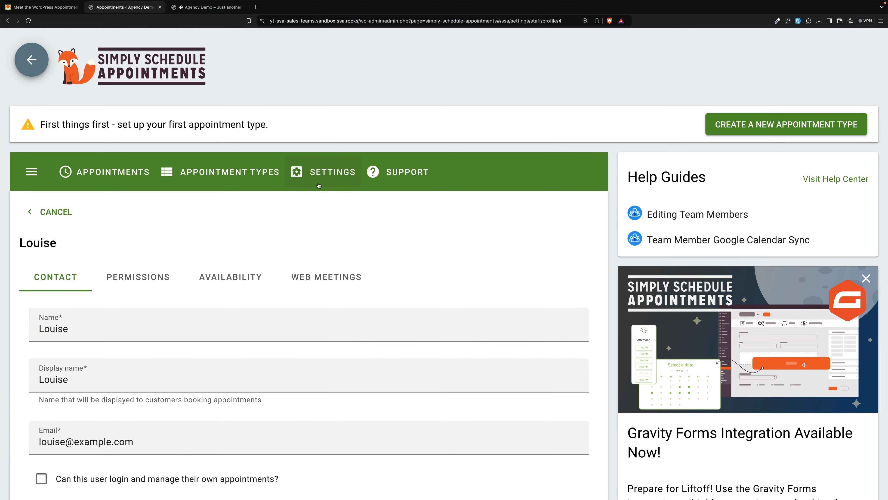
{"action": "left_click", "coordinate": [242, 278]}
{"action": "scroll", "coordinate": [243, 278], "scroll_direction": "down", "scroll_amount": 10}
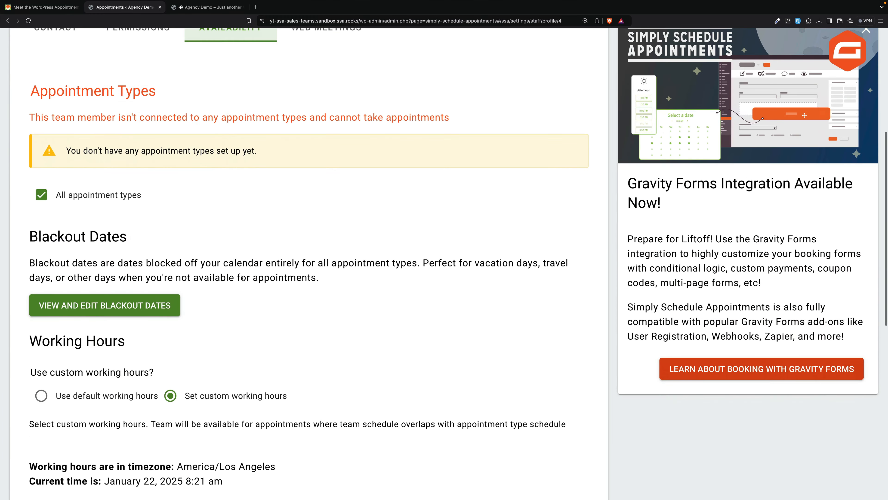
{"action": "scroll", "coordinate": [242, 278], "scroll_direction": "down", "scroll_amount": 7}
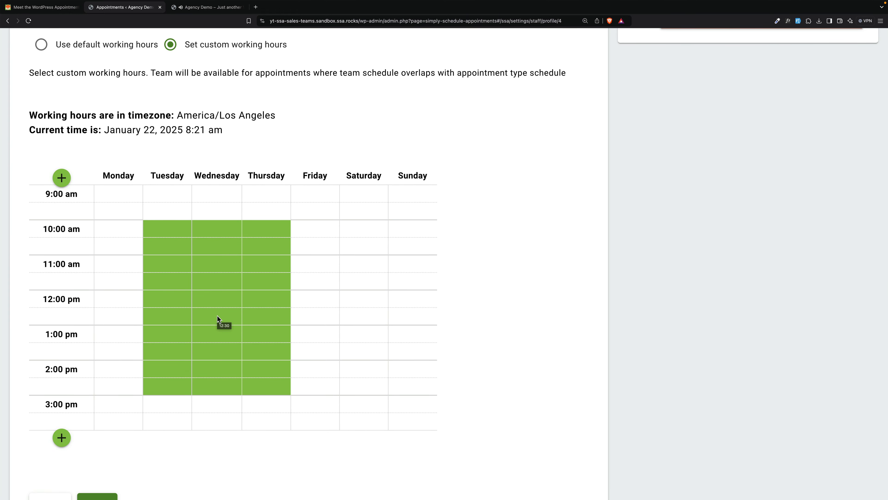
{"action": "scroll", "coordinate": [217, 315], "scroll_direction": "up", "scroll_amount": 18}
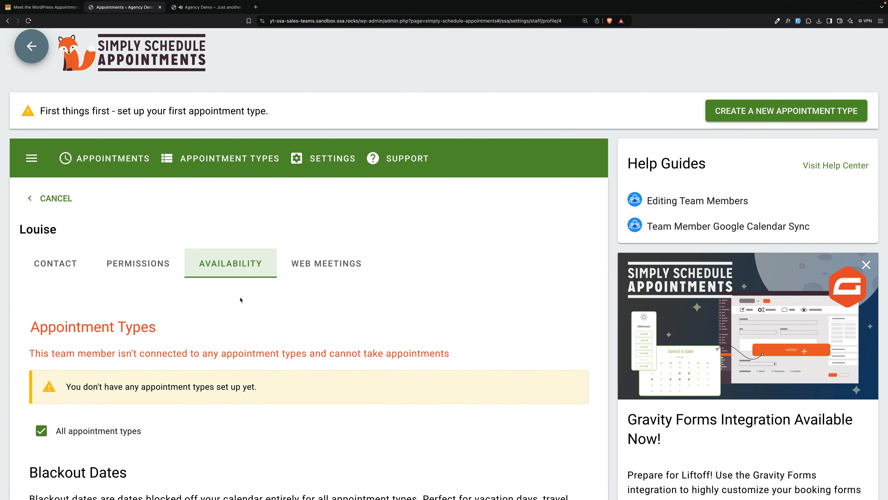
Create a new appointment type named Product Demo and give it a yellow label
{"action": "left_click", "coordinate": [224, 164]}
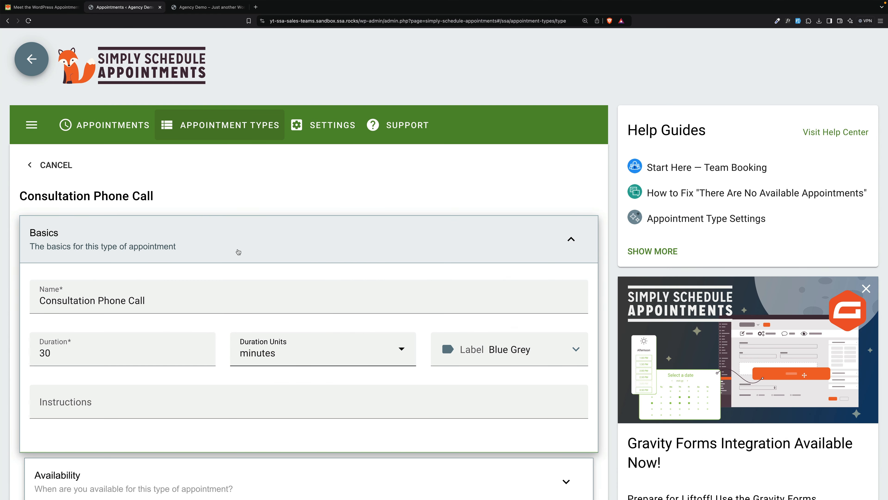
{"action": "triple_click", "coordinate": [75, 299]}
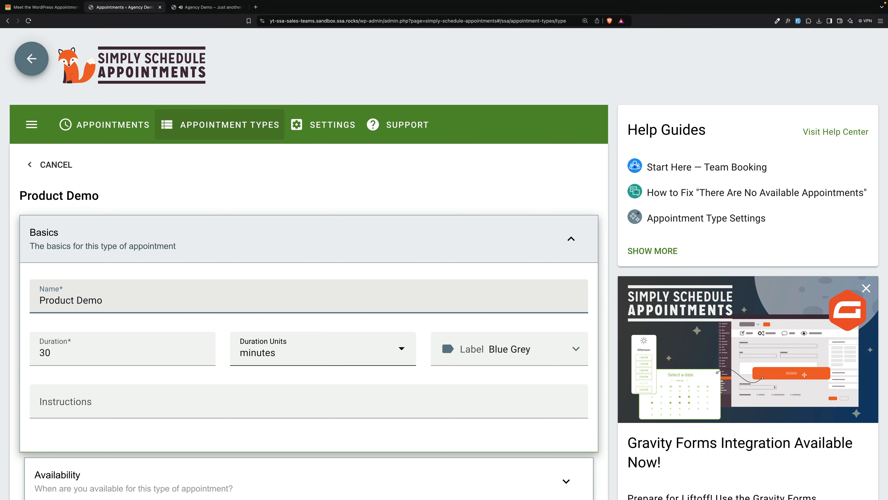
{"action": "left_click", "coordinate": [457, 349]}
{"action": "scroll", "coordinate": [469, 349], "scroll_direction": "down", "scroll_amount": 3}
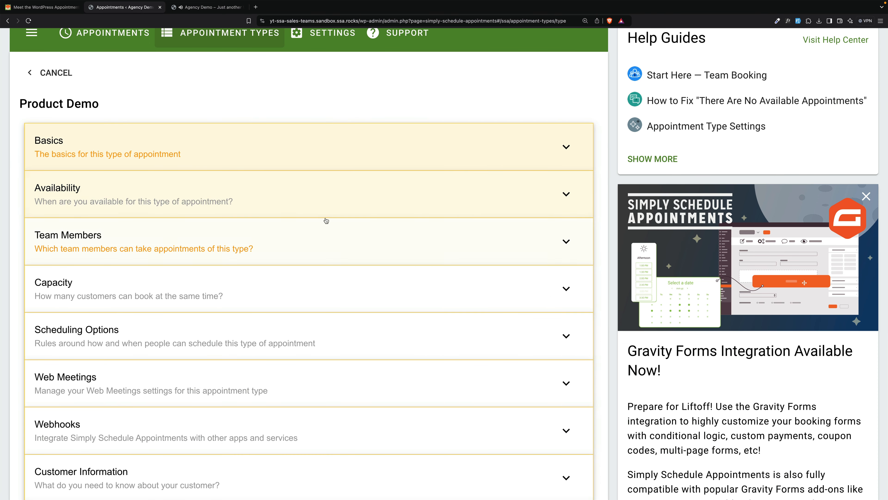
Set the appointment type to match each customer with any selected team member, using Round Robin assignment
{"action": "left_click", "coordinate": [320, 241]}
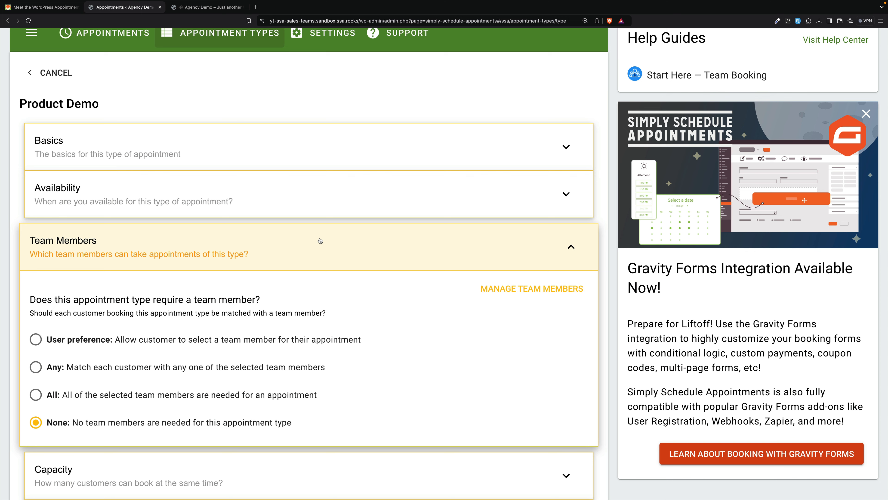
{"action": "scroll", "coordinate": [264, 237], "scroll_direction": "down", "scroll_amount": 4}
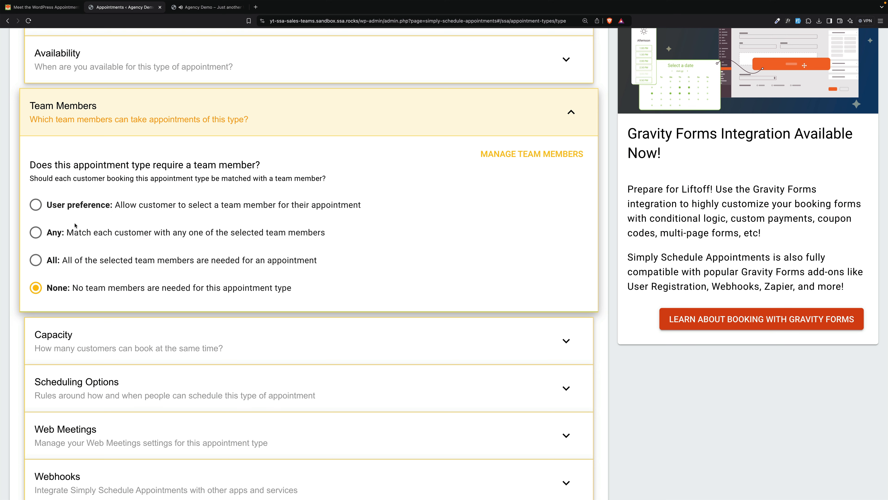
{"action": "left_click", "coordinate": [36, 232]}
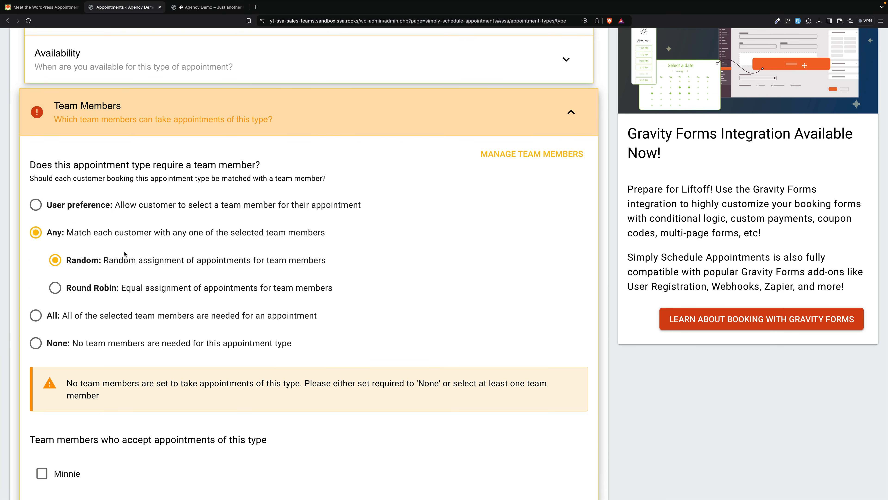
{"action": "left_click", "coordinate": [55, 289]}
Let the first, third and fourth listed team members accept Product Demo appointments, and collapse the Team Members section
{"action": "scroll", "coordinate": [361, 245], "scroll_direction": "down", "scroll_amount": 5}
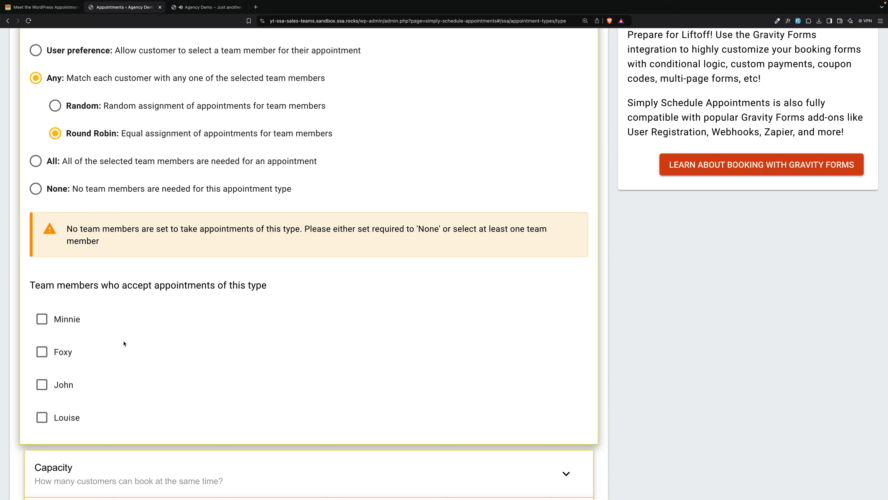
{"action": "left_click", "coordinate": [41, 323]}
{"action": "left_click", "coordinate": [41, 324]}
{"action": "left_click", "coordinate": [41, 353]}
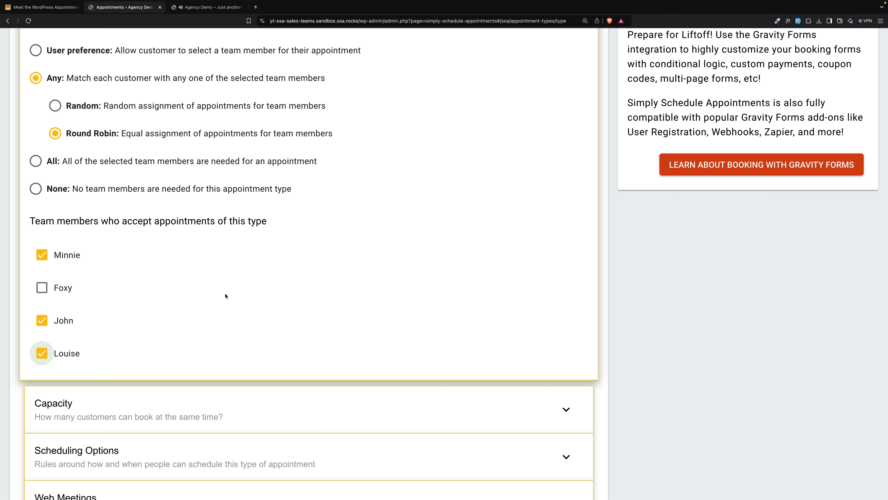
{"action": "scroll", "coordinate": [362, 307], "scroll_direction": "up", "scroll_amount": 2}
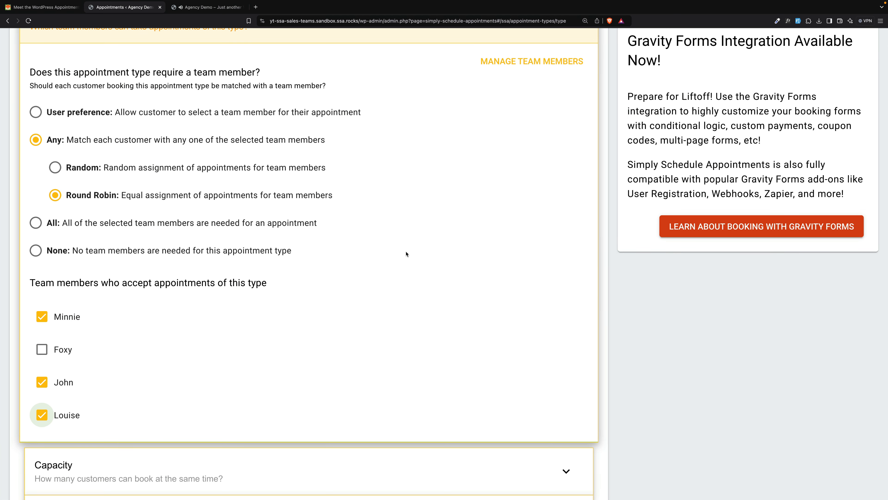
{"action": "scroll", "coordinate": [406, 253], "scroll_direction": "up", "scroll_amount": 2}
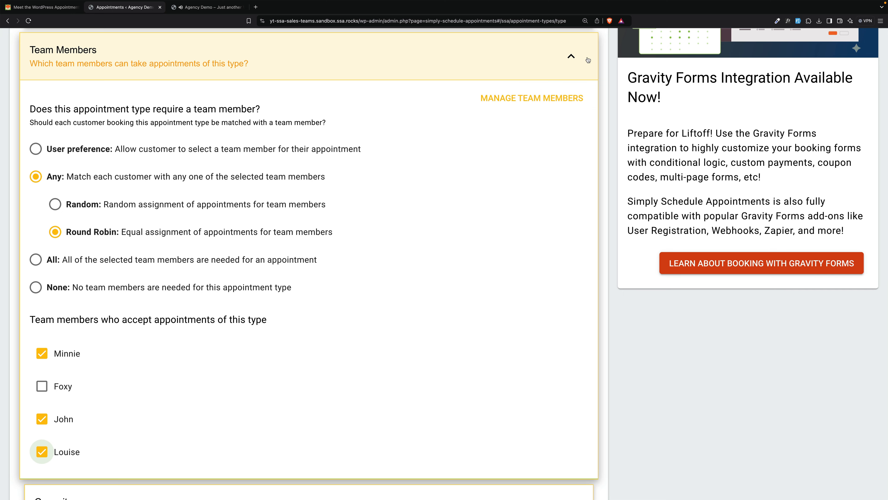
{"action": "left_click", "coordinate": [572, 58]}
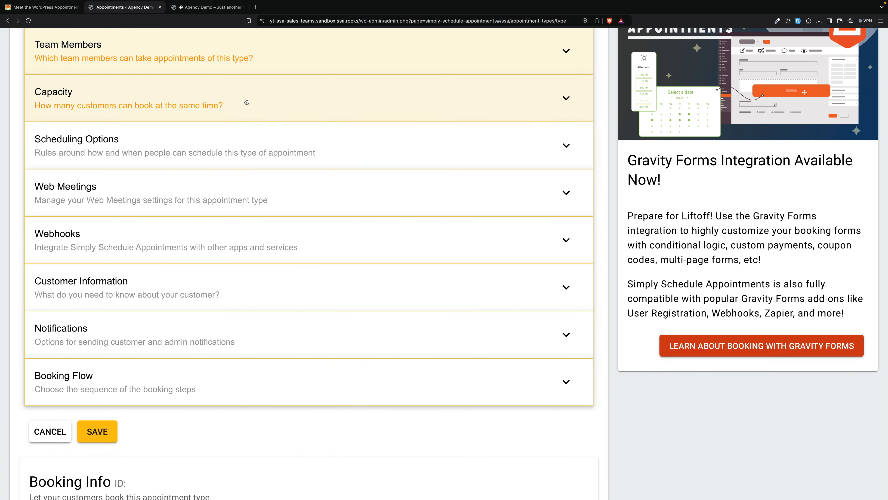
Add a required customer information field labelled Phone with the Phone number type and the call icon
{"action": "left_click", "coordinate": [231, 285]}
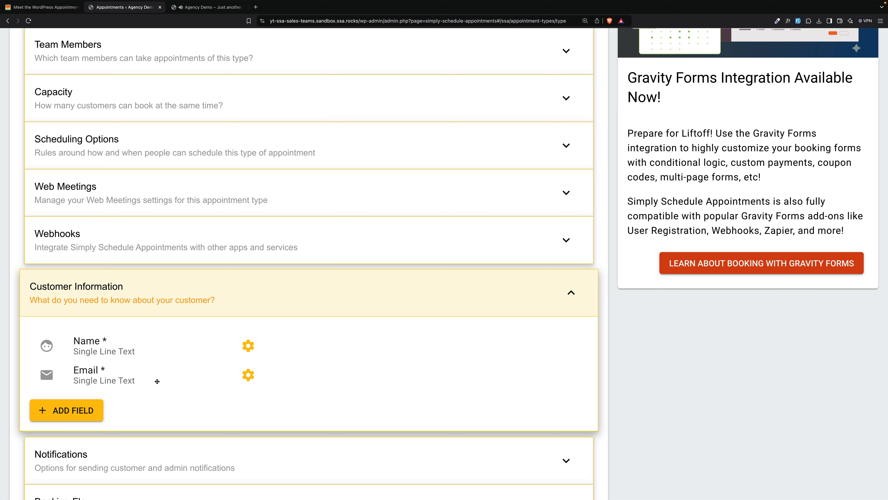
{"action": "left_click", "coordinate": [90, 409]}
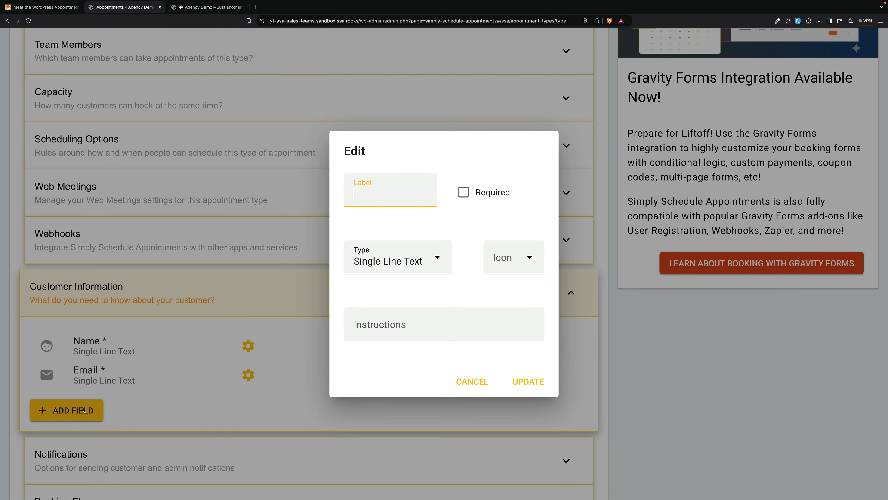
{"action": "type", "text": "Phone"}
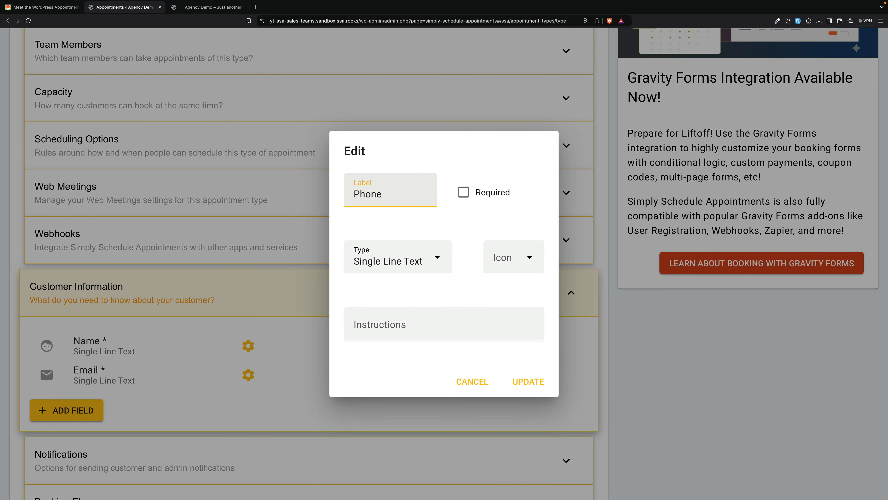
{"action": "left_click", "coordinate": [458, 198]}
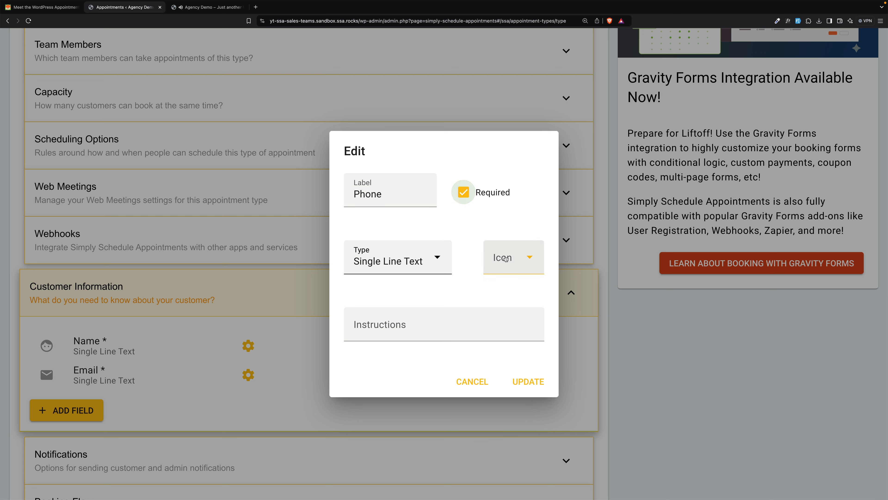
{"action": "left_click", "coordinate": [437, 264]}
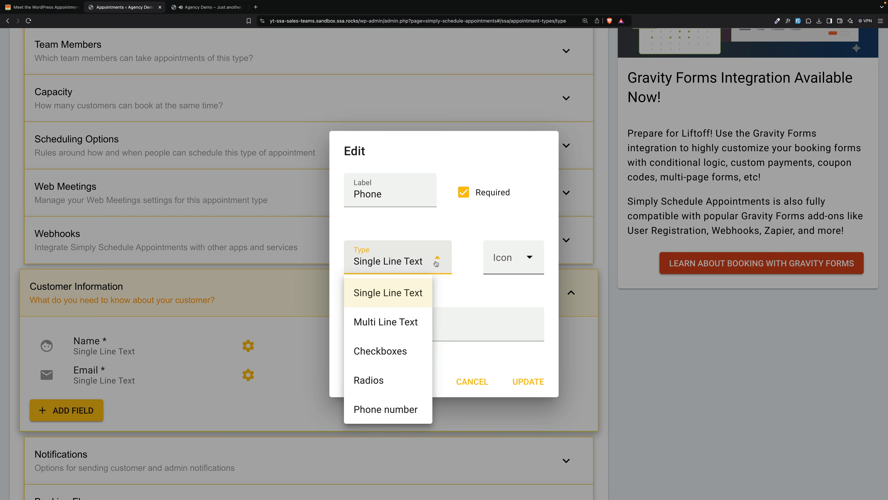
{"action": "left_click", "coordinate": [389, 415]}
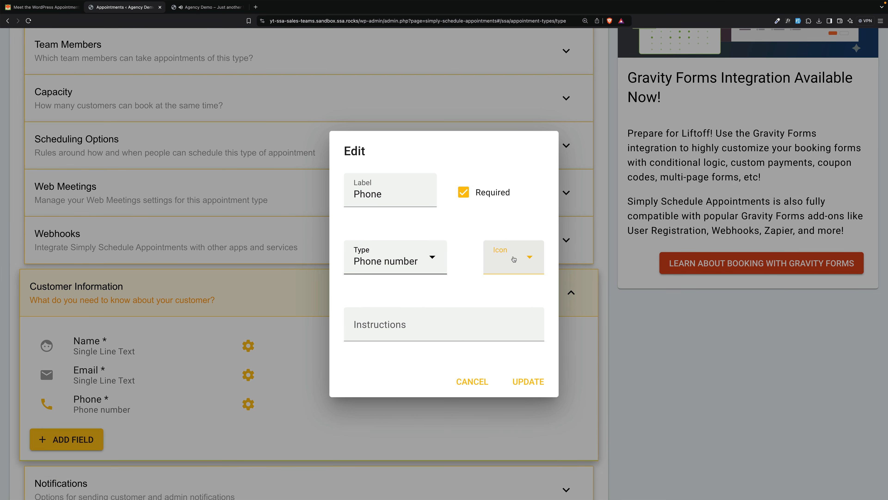
{"action": "left_click", "coordinate": [517, 252]}
{"action": "left_click", "coordinate": [502, 465]}
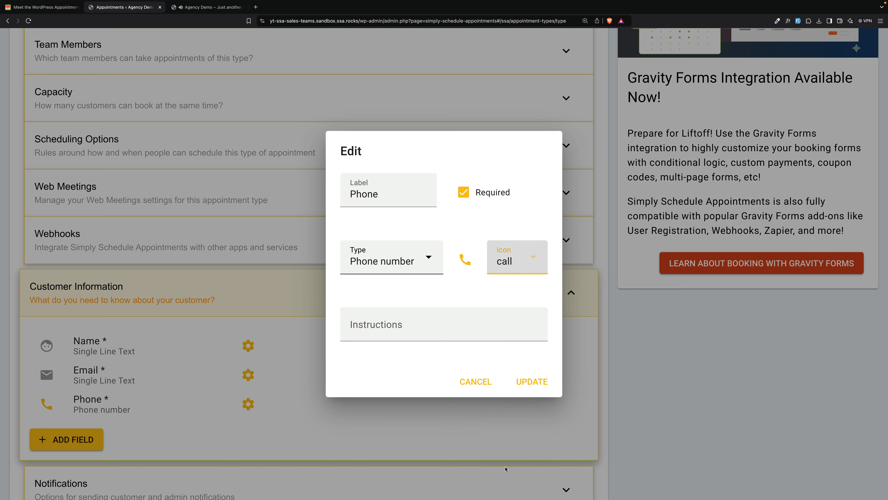
{"action": "left_click", "coordinate": [534, 378]}
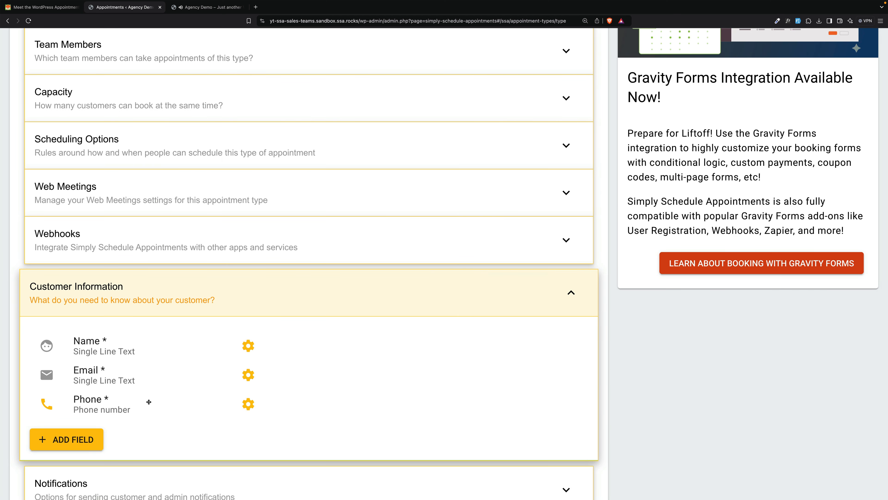
Add an optional customer information field labelled Company with the Single Line Text type and a building icon
{"action": "left_click", "coordinate": [95, 438]}
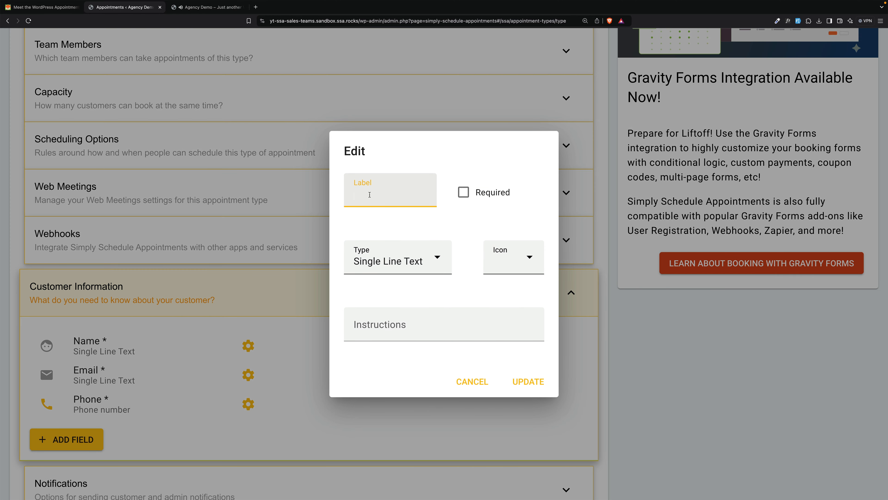
{"action": "type", "text": "Company"}
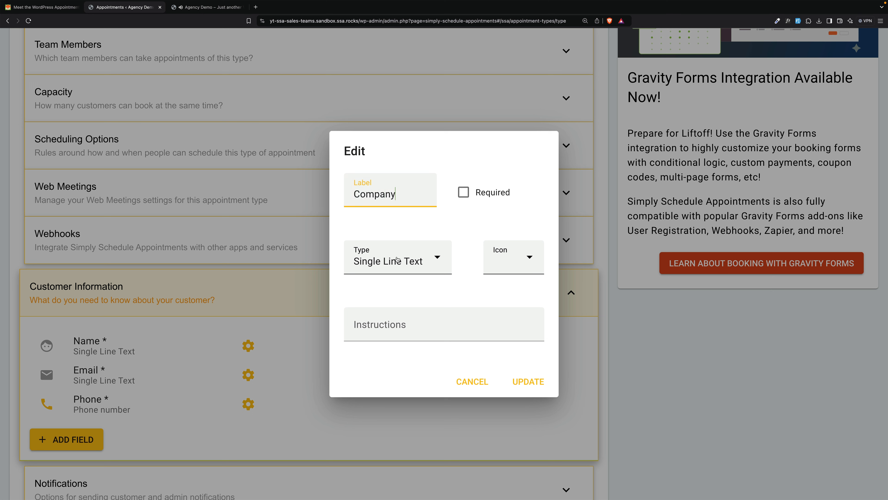
{"action": "left_click", "coordinate": [390, 260]}
{"action": "left_click", "coordinate": [390, 260]}
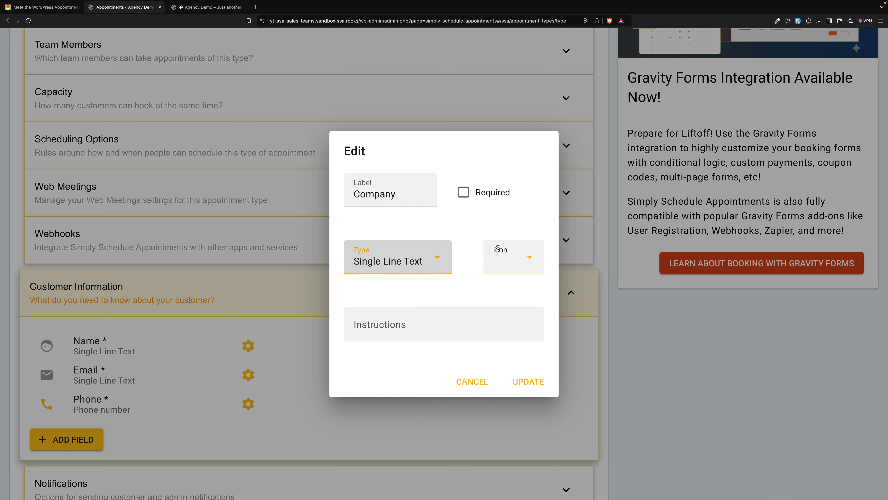
{"action": "left_click", "coordinate": [513, 258]}
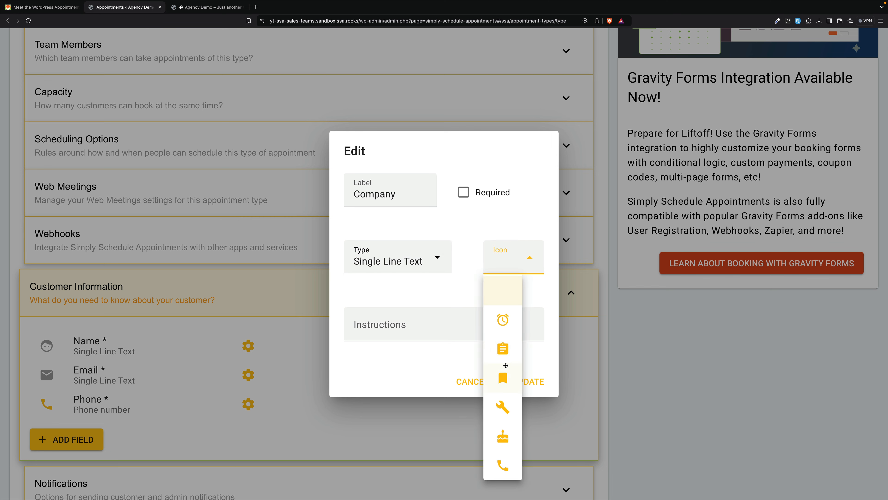
{"action": "scroll", "coordinate": [506, 365], "scroll_direction": "down", "scroll_amount": 3}
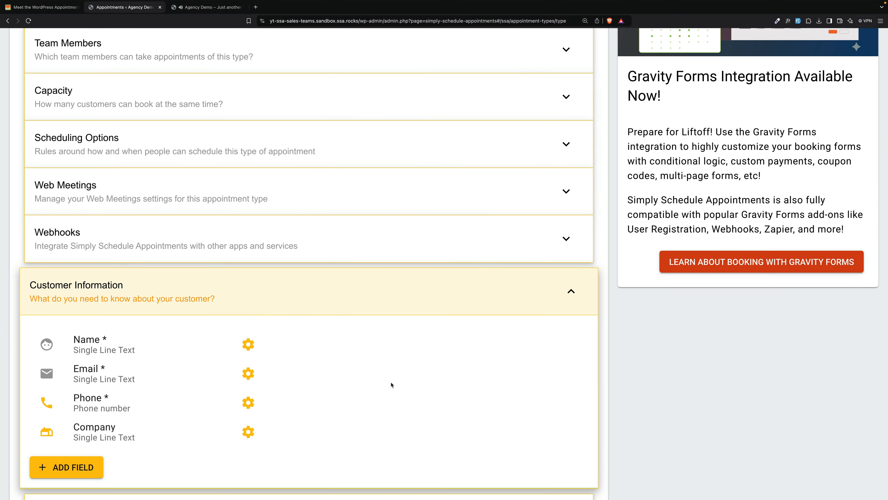
Add an optional customer information field labelled Interest Area with the Multi Line Text type and the assignment icon
{"action": "left_click", "coordinate": [61, 468]}
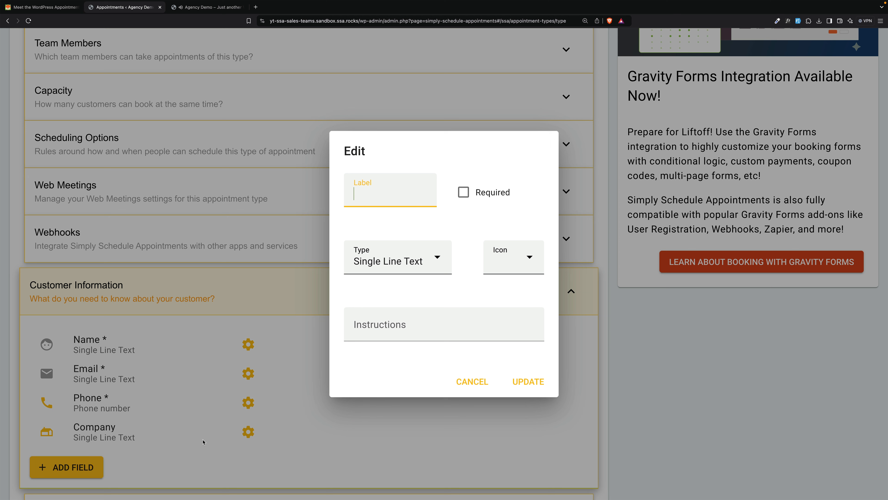
{"action": "type", "text": "Interest Area"}
{"action": "left_click", "coordinate": [384, 254]}
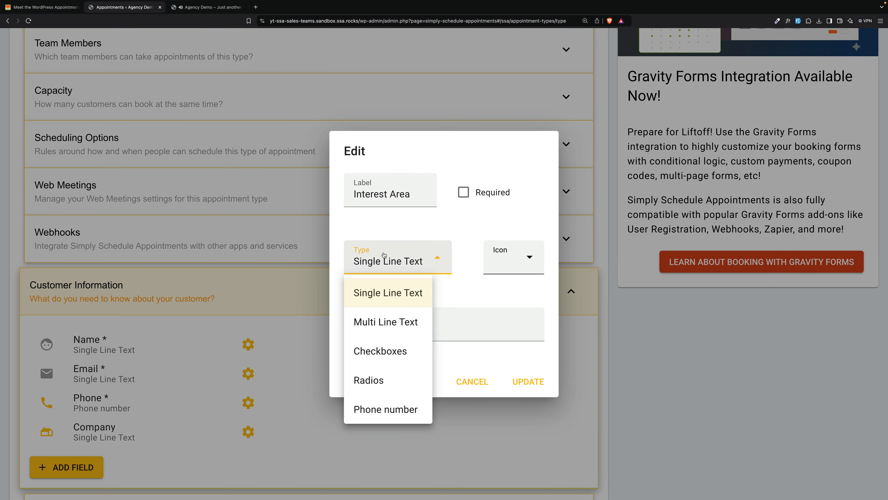
{"action": "left_click", "coordinate": [378, 321]}
{"action": "left_click", "coordinate": [512, 258]}
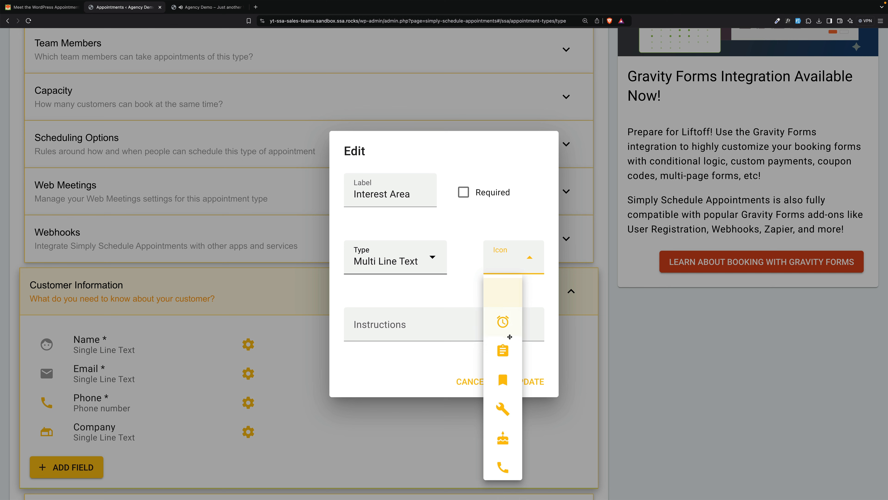
{"action": "left_click", "coordinate": [502, 350]}
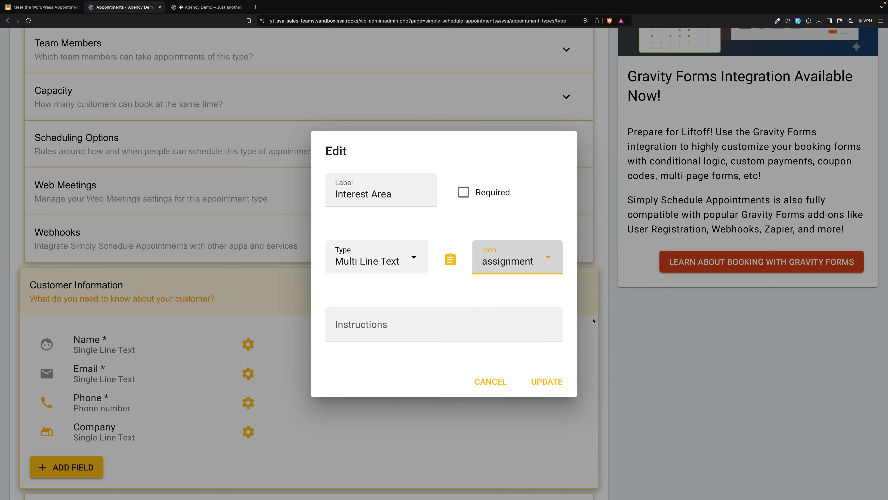
{"action": "left_click", "coordinate": [547, 382]}
Review the Team Members settings of Product Demo and save the appointment type
{"action": "scroll", "coordinate": [384, 346], "scroll_direction": "down", "scroll_amount": 1}
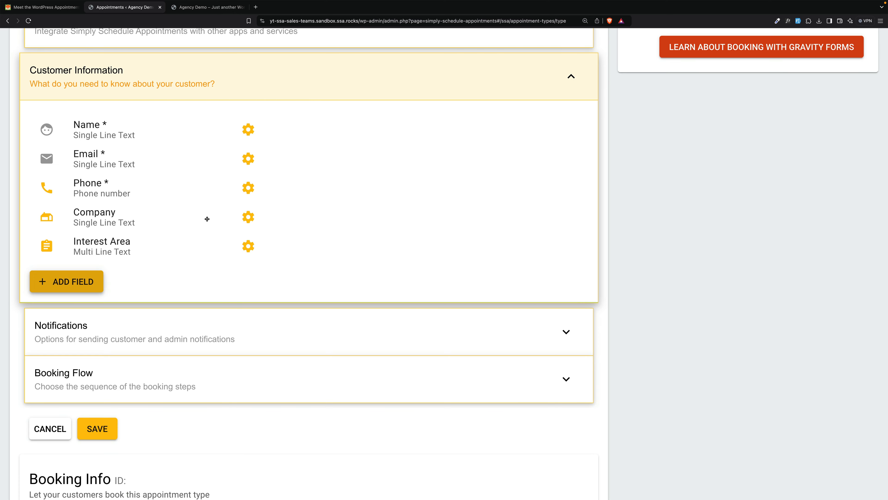
{"action": "scroll", "coordinate": [207, 224], "scroll_direction": "up", "scroll_amount": 15}
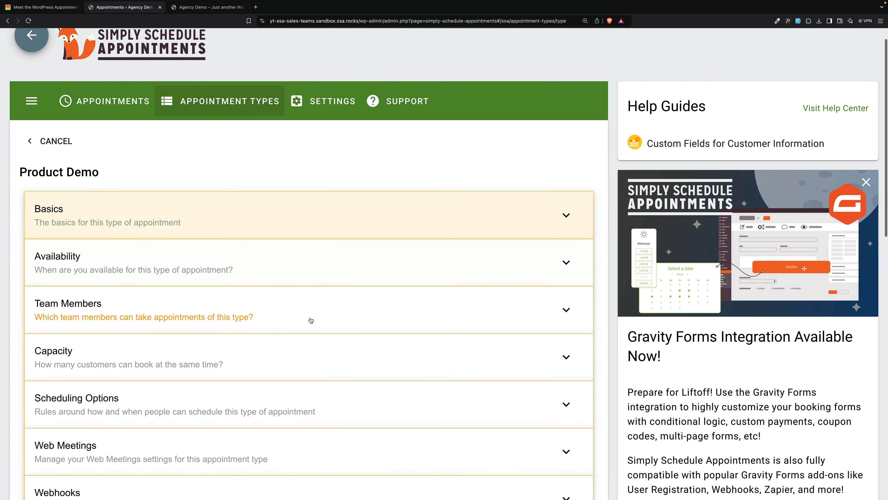
{"action": "left_click", "coordinate": [303, 314]}
{"action": "scroll", "coordinate": [302, 314], "scroll_direction": "down", "scroll_amount": 5}
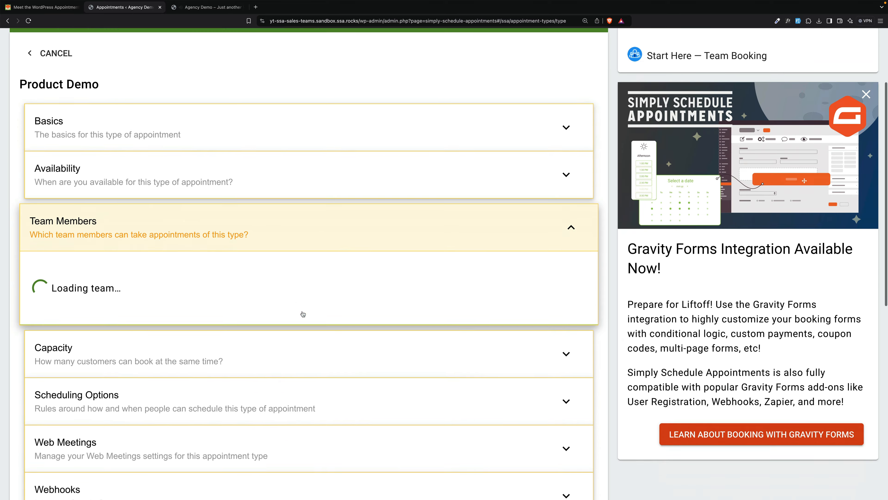
{"action": "scroll", "coordinate": [303, 314], "scroll_direction": "down", "scroll_amount": 5}
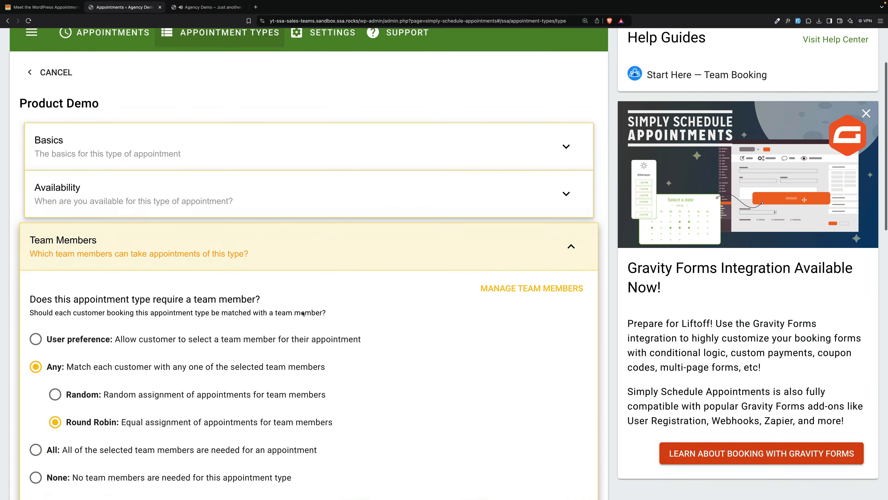
{"action": "scroll", "coordinate": [302, 314], "scroll_direction": "down", "scroll_amount": 12}
{"action": "scroll", "coordinate": [303, 314], "scroll_direction": "down", "scroll_amount": 7}
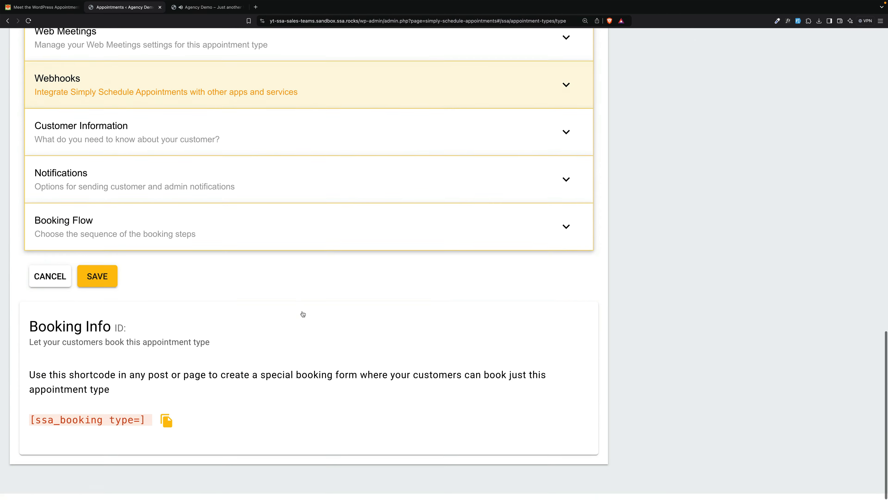
{"action": "left_click", "coordinate": [97, 293]}
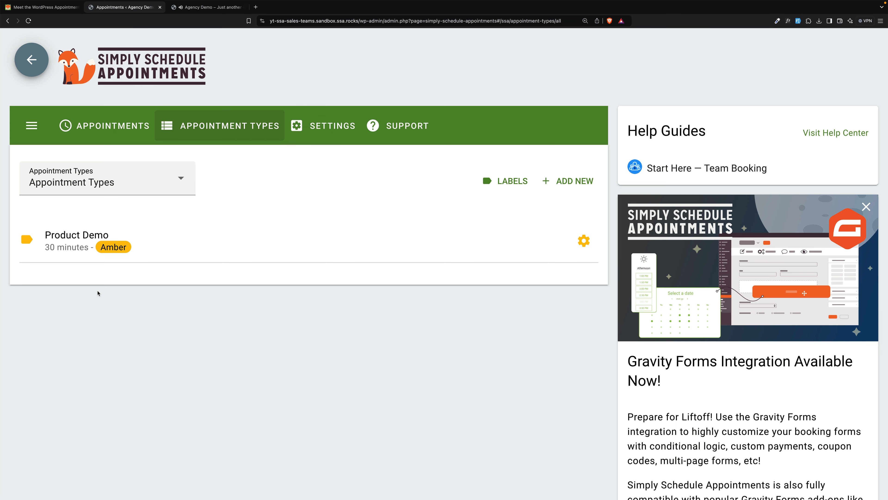
Create a new appointment type named Demo Followup with the Light Green label
{"action": "left_click", "coordinate": [561, 181]}
{"action": "left_click", "coordinate": [248, 233]}
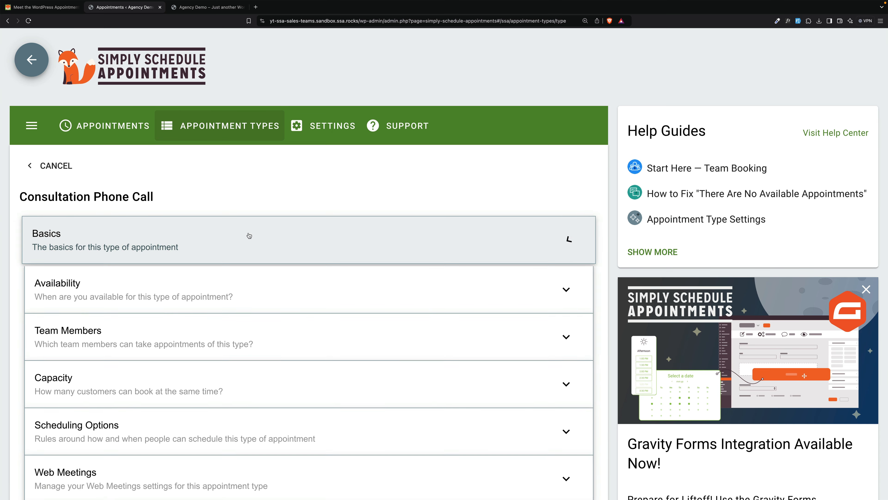
{"action": "left_click", "coordinate": [249, 235]}
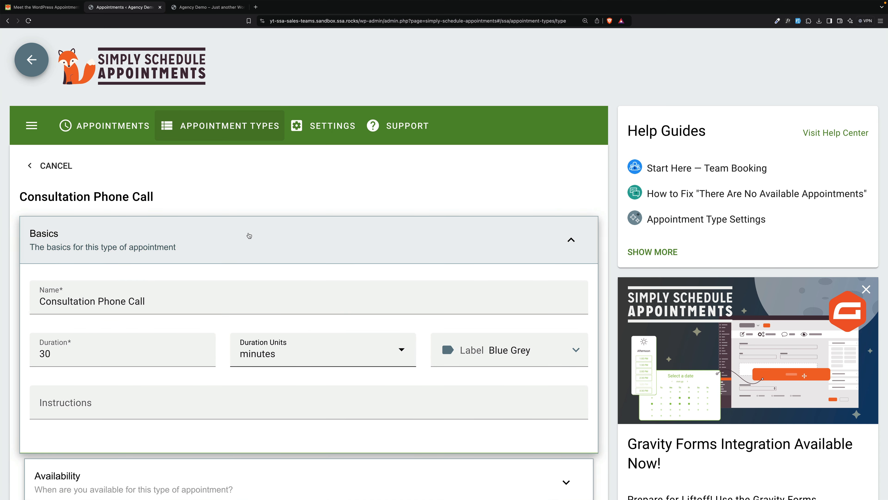
{"action": "triple_click", "coordinate": [118, 301]}
{"action": "type", "text": "Demo Followup"}
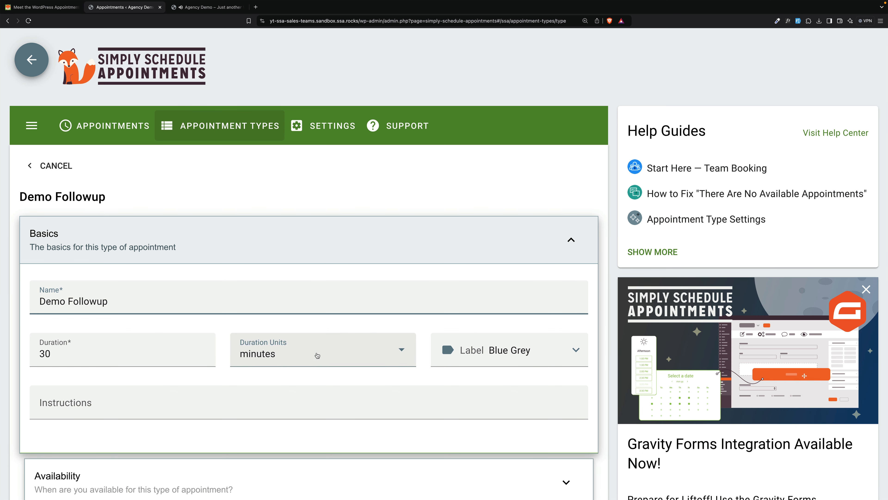
{"action": "left_click", "coordinate": [497, 351]}
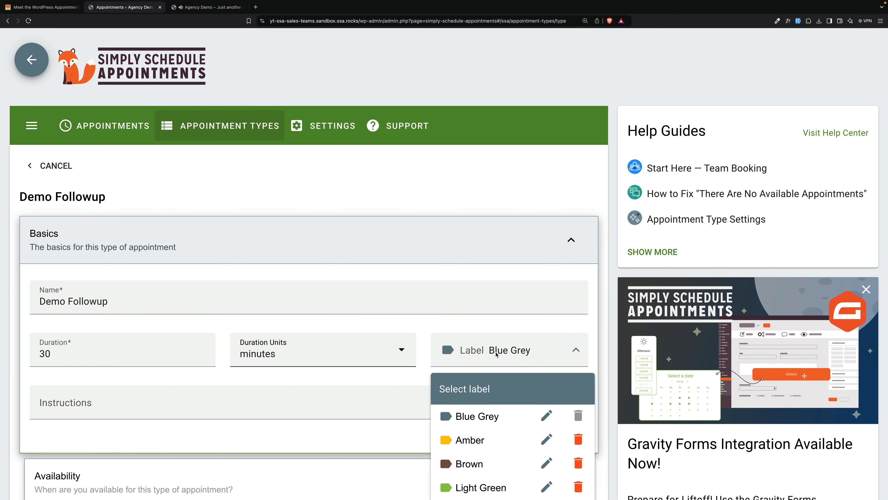
{"action": "left_click", "coordinate": [479, 486]}
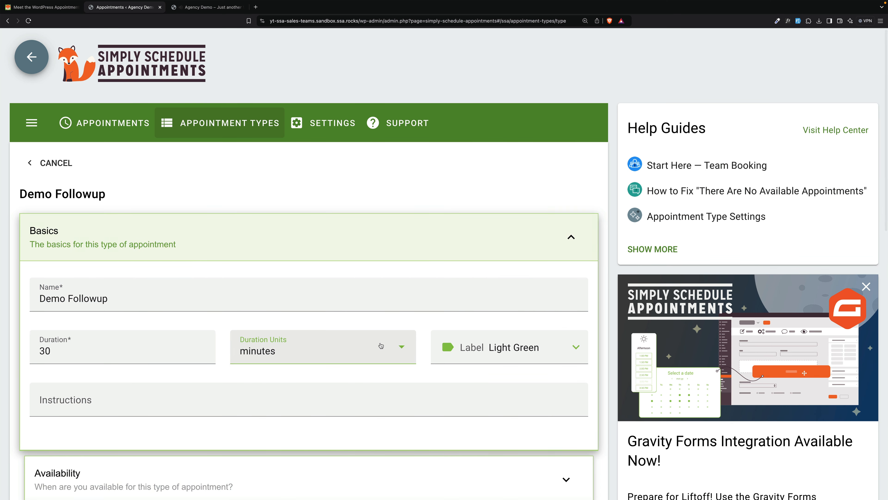
Set Demo Followup's team member requirement to User preference and let the first, third and fourth listed members accept these appointments
{"action": "scroll", "coordinate": [381, 346], "scroll_direction": "down", "scroll_amount": 4}
{"action": "scroll", "coordinate": [381, 345], "scroll_direction": "down", "scroll_amount": 5}
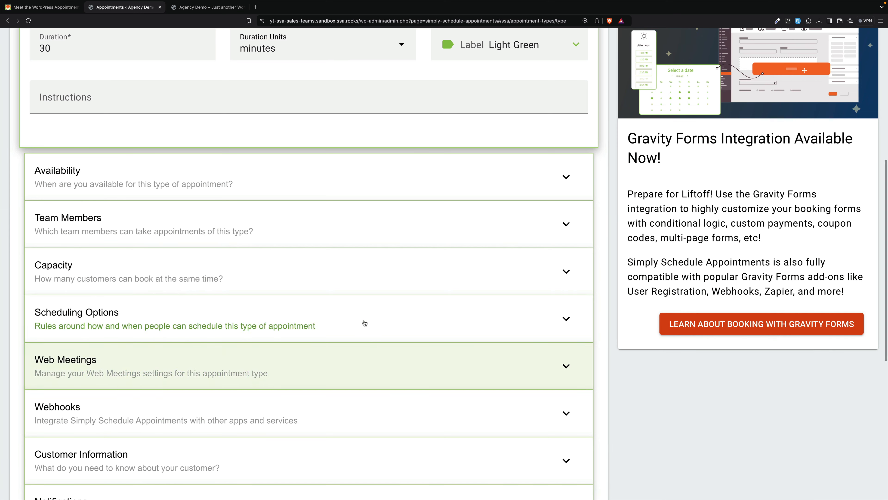
{"action": "left_click", "coordinate": [279, 229]}
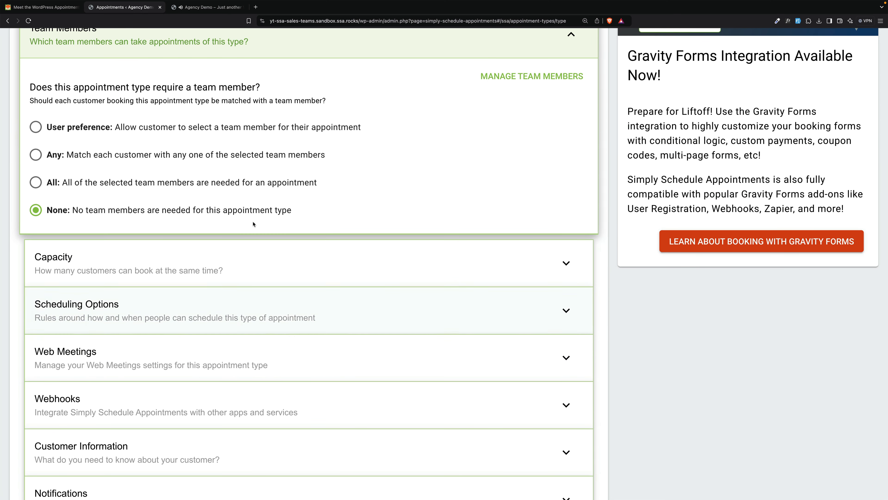
{"action": "left_click", "coordinate": [35, 127]}
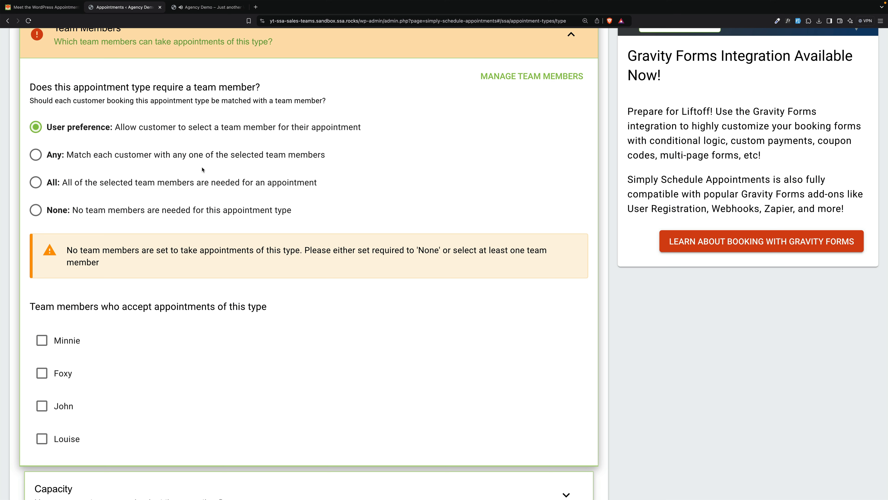
{"action": "left_click", "coordinate": [40, 341]}
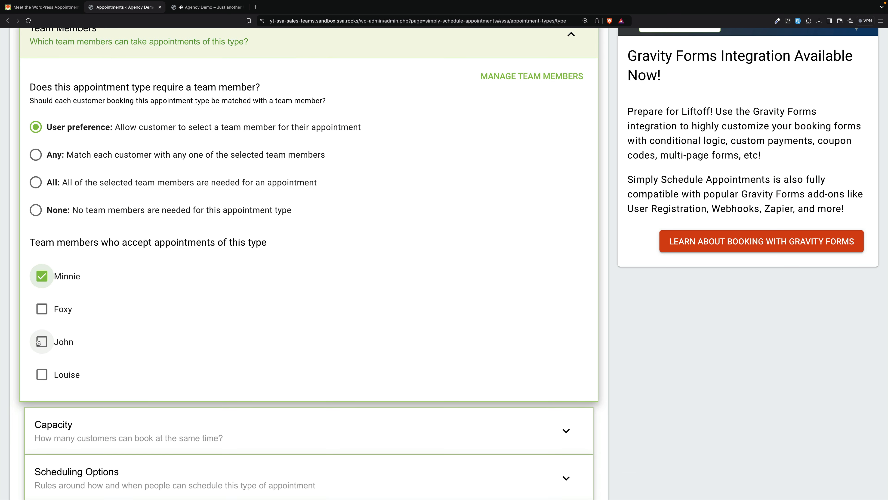
{"action": "left_click", "coordinate": [40, 342]}
{"action": "left_click", "coordinate": [42, 374]}
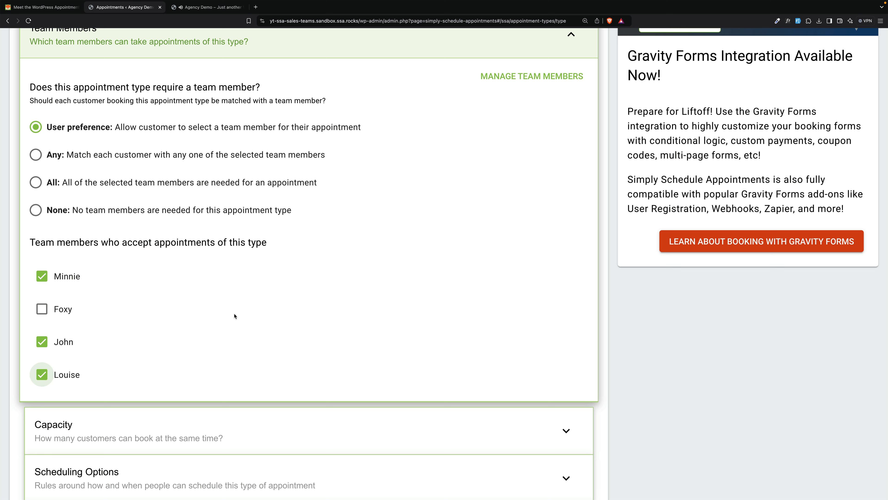
Check the customer information fields and team member settings of Demo Followup, and save the appointment type
{"action": "scroll", "coordinate": [234, 316], "scroll_direction": "down", "scroll_amount": 12}
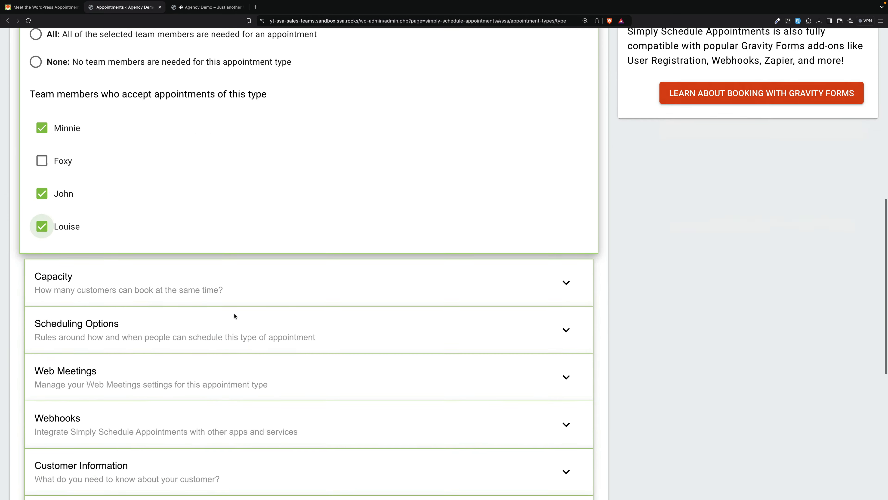
{"action": "left_click", "coordinate": [172, 198]}
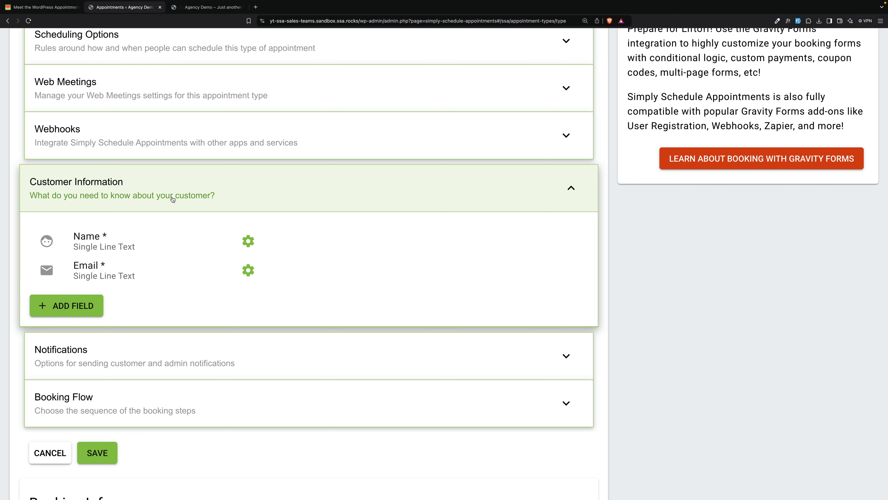
{"action": "scroll", "coordinate": [172, 199], "scroll_direction": "up", "scroll_amount": 10}
{"action": "scroll", "coordinate": [172, 199], "scroll_direction": "up", "scroll_amount": 2}
{"action": "scroll", "coordinate": [172, 199], "scroll_direction": "down", "scroll_amount": 2}
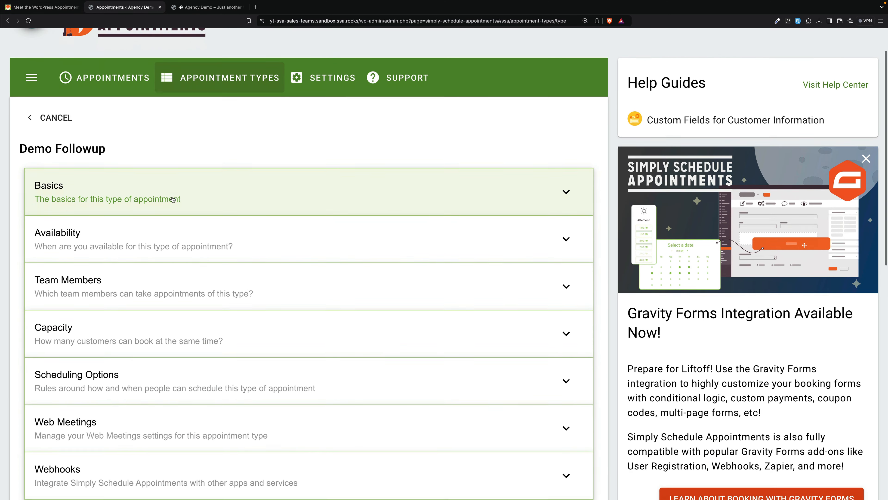
{"action": "scroll", "coordinate": [172, 199], "scroll_direction": "down", "scroll_amount": 3}
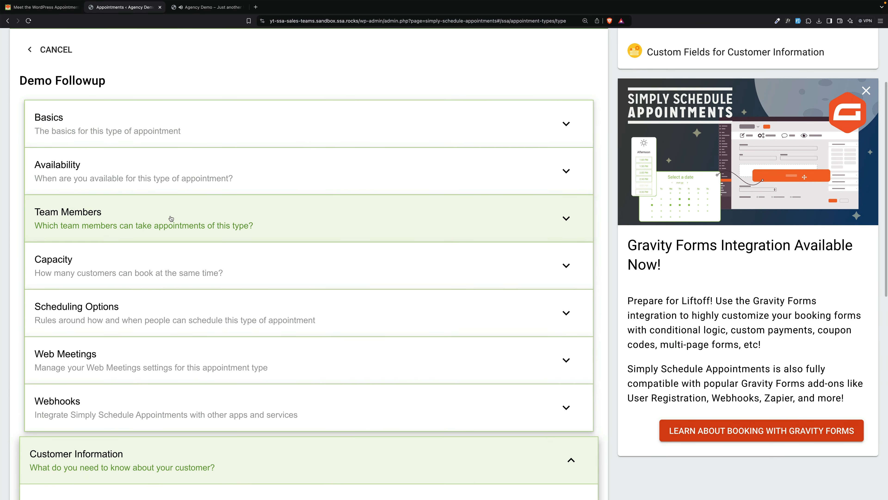
{"action": "left_click", "coordinate": [170, 218]}
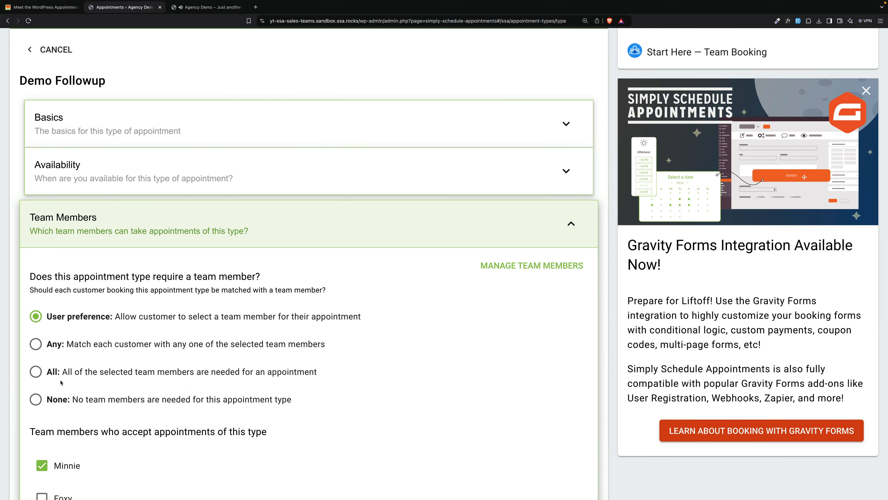
{"action": "scroll", "coordinate": [77, 311], "scroll_direction": "down", "scroll_amount": 8}
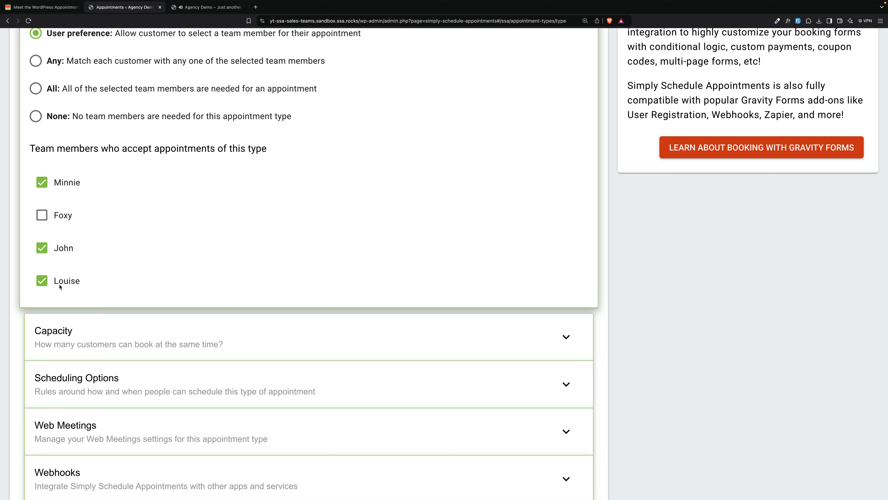
{"action": "scroll", "coordinate": [60, 287], "scroll_direction": "down", "scroll_amount": 10}
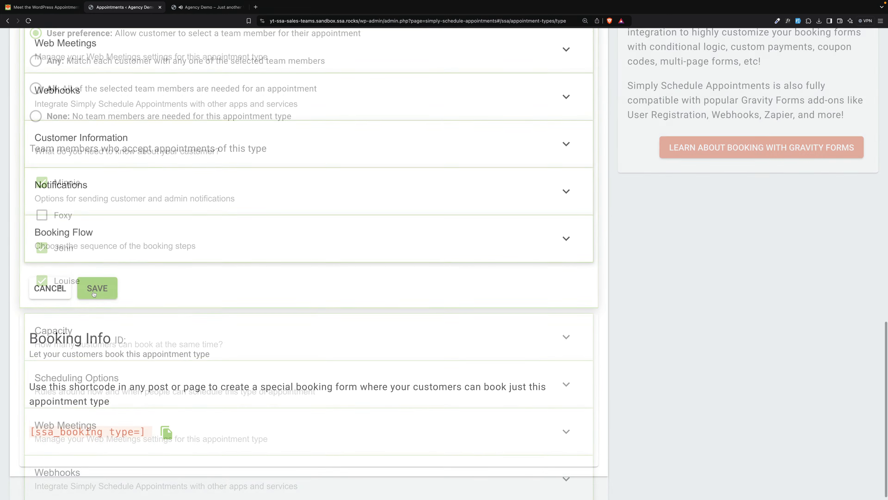
{"action": "left_click", "coordinate": [95, 284]}
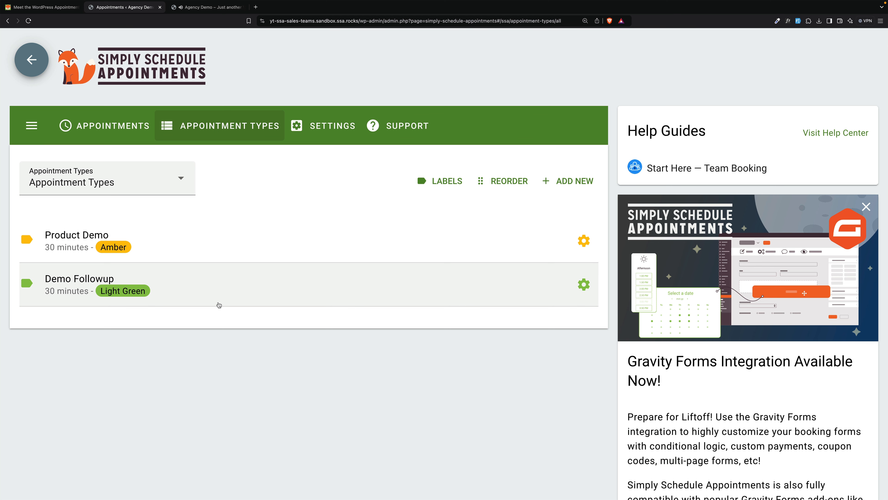
Create a new appointment type named with the fourth team member's first name plus "Demo Call", and give it the Purple label
{"action": "left_click", "coordinate": [570, 181]}
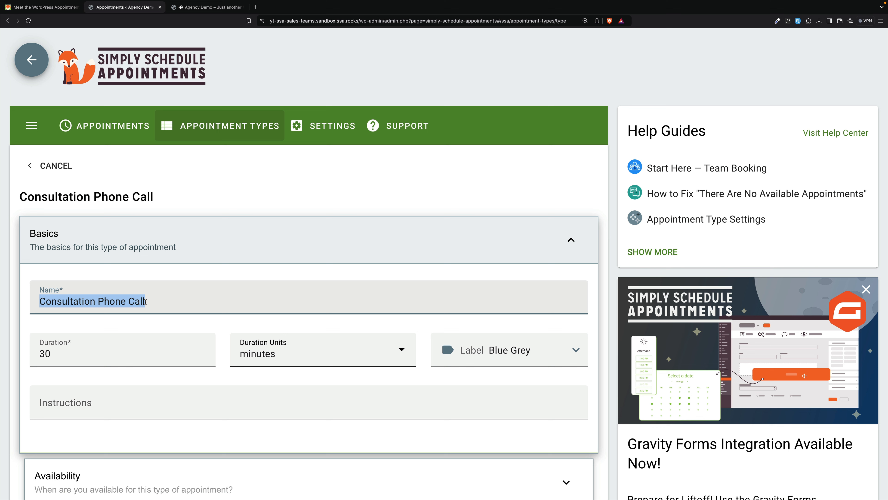
{"action": "type", "text": "Louise"}
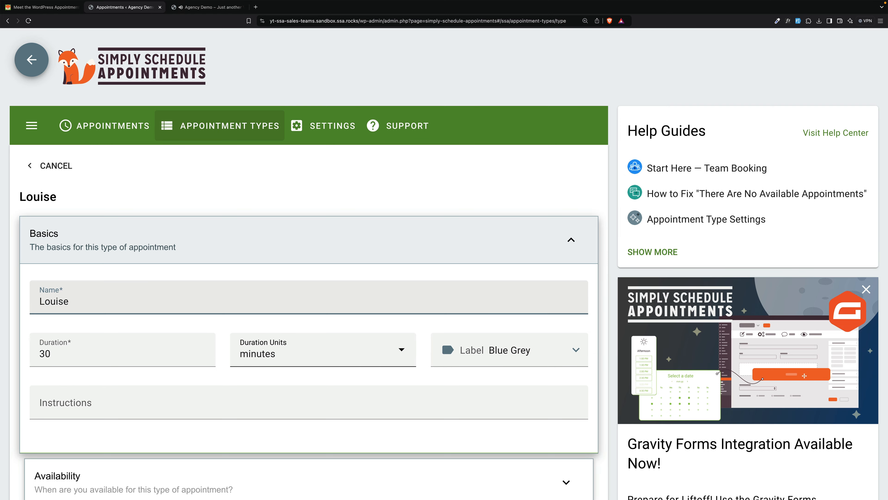
{"action": "type", "text": " Demo Call"}
{"action": "left_click", "coordinate": [464, 348]}
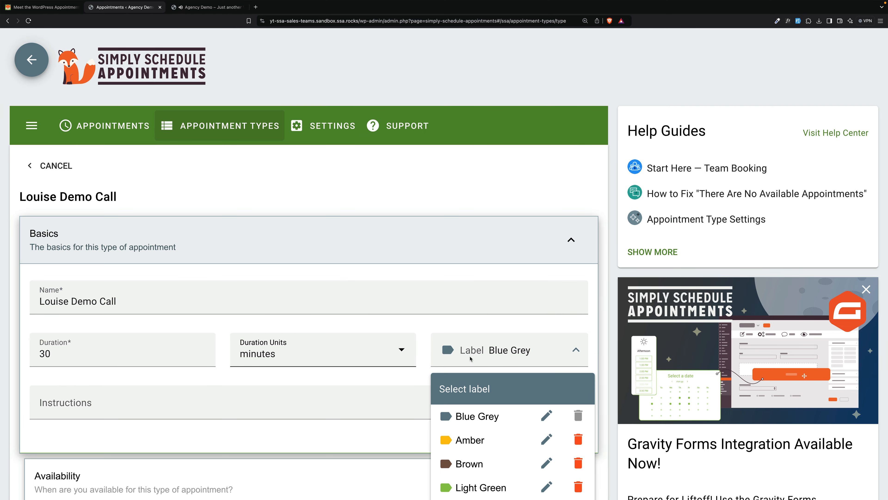
{"action": "scroll", "coordinate": [515, 397], "scroll_direction": "down", "scroll_amount": 3}
{"action": "left_click", "coordinate": [468, 412]}
Set the demo call type to require all selected team members, and select only the fourth listed member
{"action": "scroll", "coordinate": [301, 218], "scroll_direction": "down", "scroll_amount": 6}
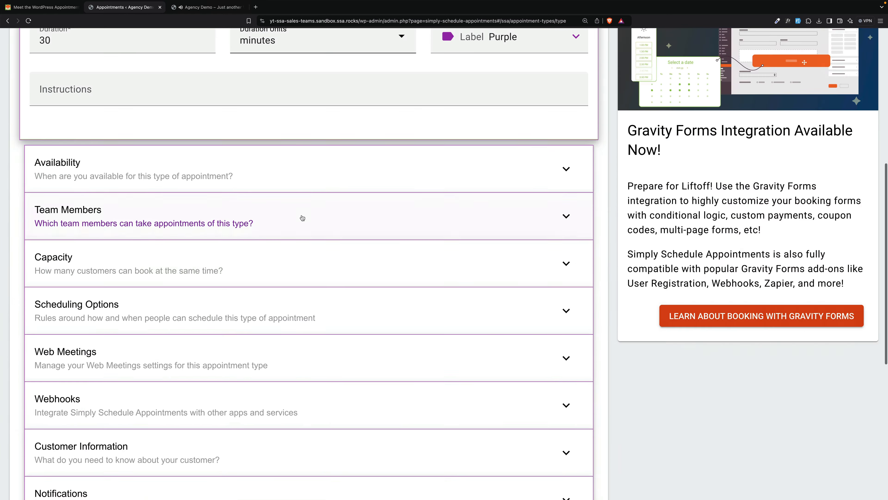
{"action": "left_click", "coordinate": [294, 218]}
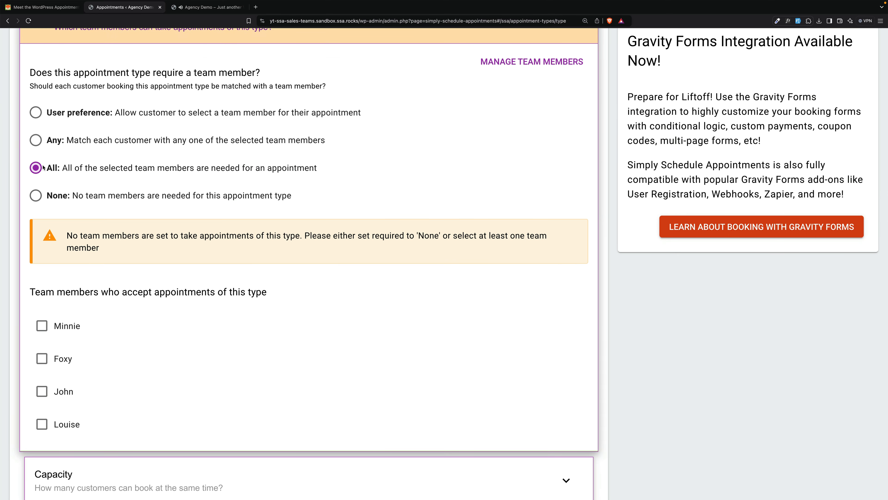
{"action": "left_click", "coordinate": [36, 167]}
{"action": "left_click", "coordinate": [42, 424]}
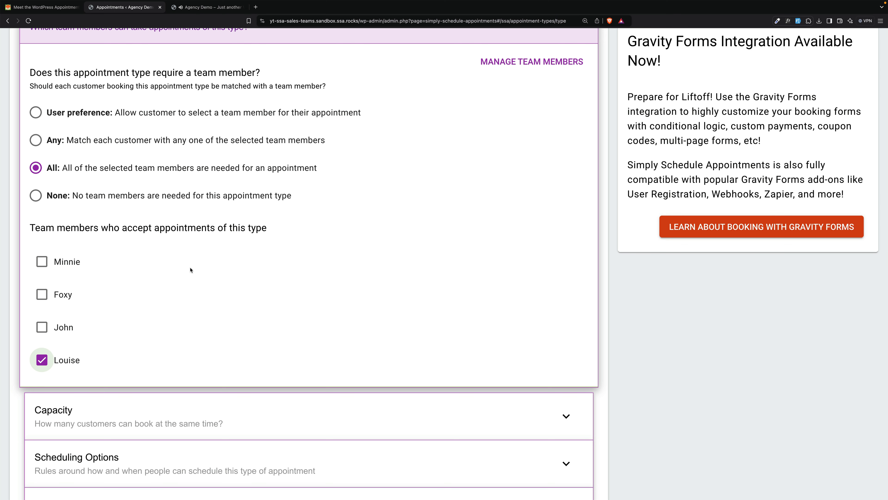
Add a required Phone field plus Company and Interest Area fields to the demo call type's customer information, and save the appointment type
{"action": "scroll", "coordinate": [190, 269], "scroll_direction": "down", "scroll_amount": 10}
{"action": "left_click", "coordinate": [206, 73]}
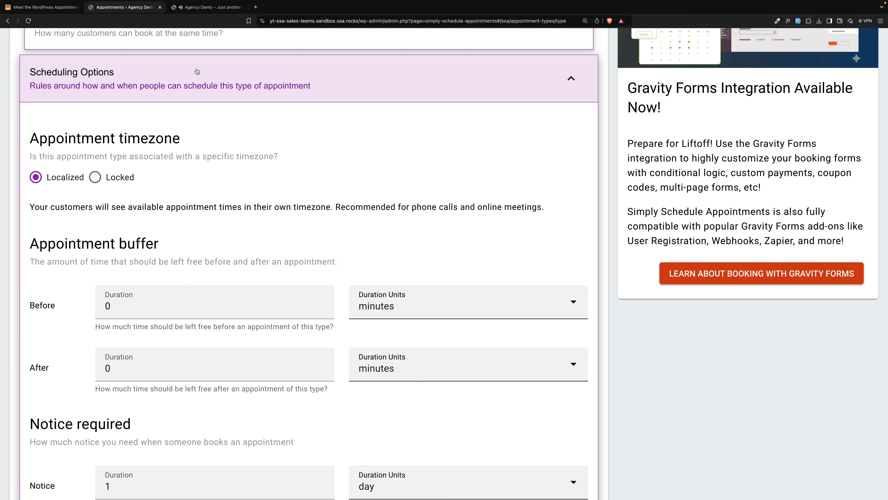
{"action": "left_click", "coordinate": [196, 70]}
{"action": "left_click", "coordinate": [287, 222]}
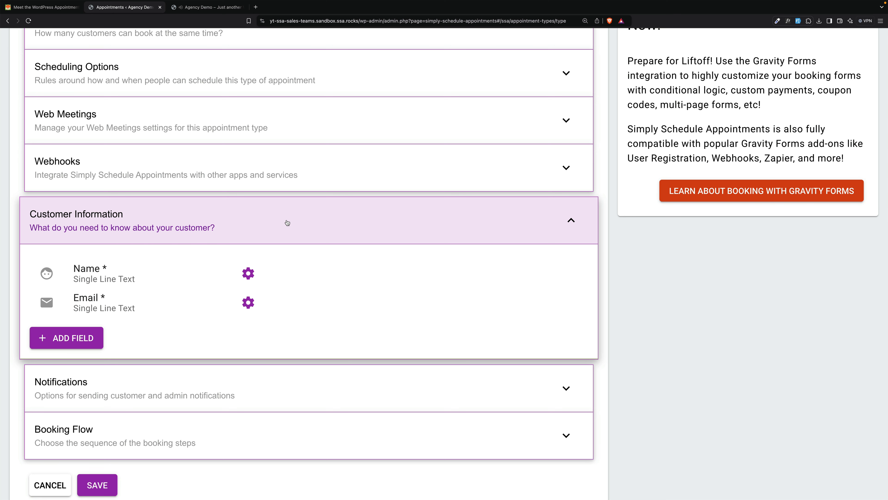
{"action": "left_click", "coordinate": [82, 342]}
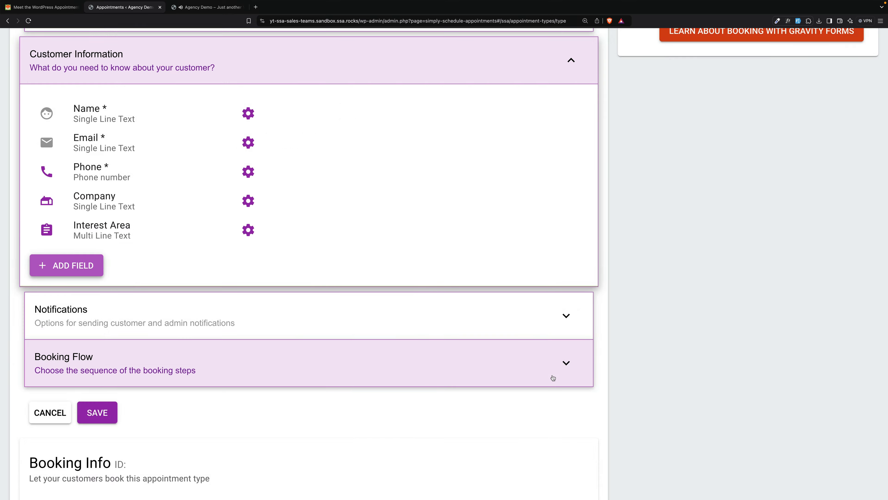
{"action": "left_click", "coordinate": [97, 413]}
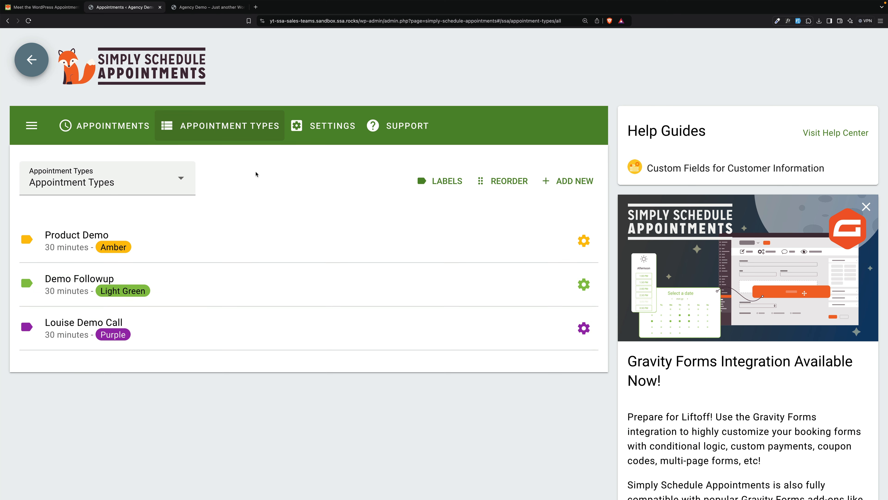
Switch to the Agency Demo home page, check its booking section, and open the page for editing in Elementor
{"action": "left_click", "coordinate": [206, 8]}
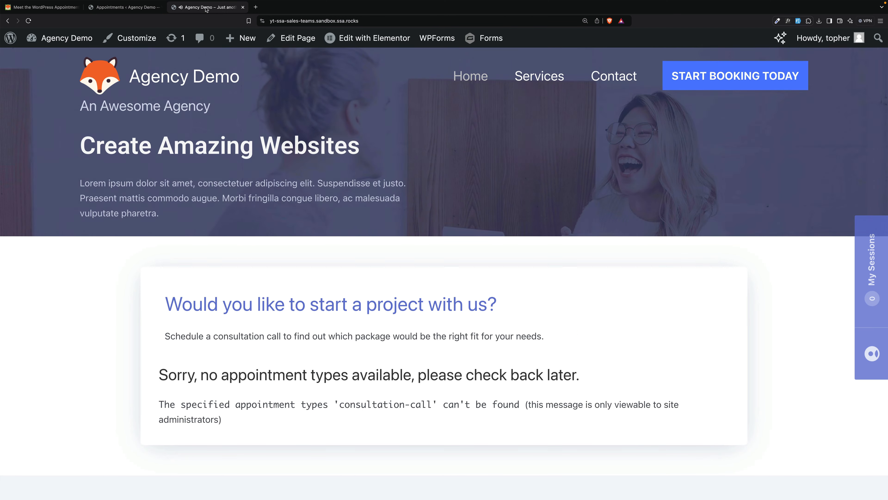
{"action": "left_click_drag", "start_coordinate": [160, 374], "coordinate": [478, 374]}
{"action": "left_click", "coordinate": [432, 374]}
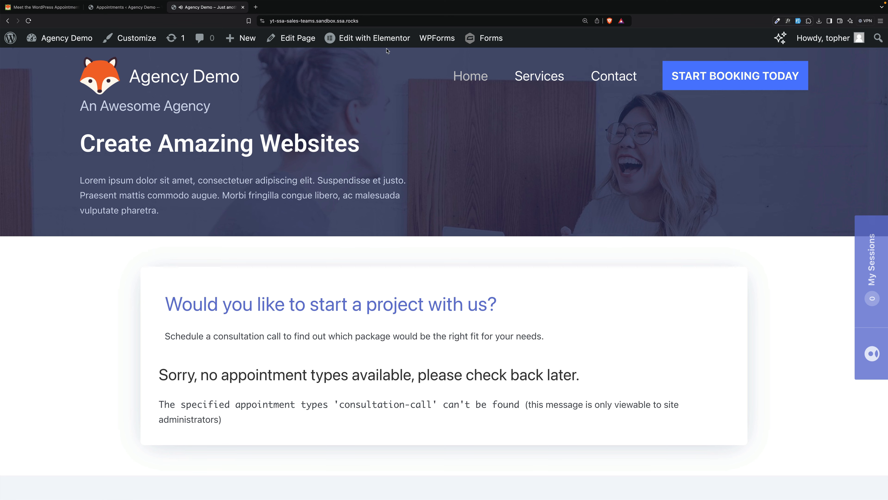
{"action": "mouse_move", "coordinate": [368, 40]}
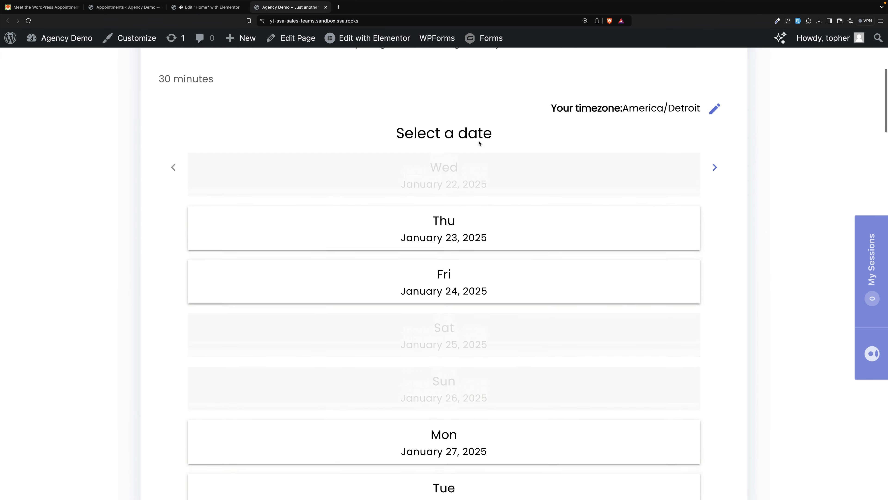
Book a Product Demo for January 23, 2025 at 1:00 PM with sample customer details, and check the assigned team member
{"action": "left_click", "coordinate": [374, 220]}
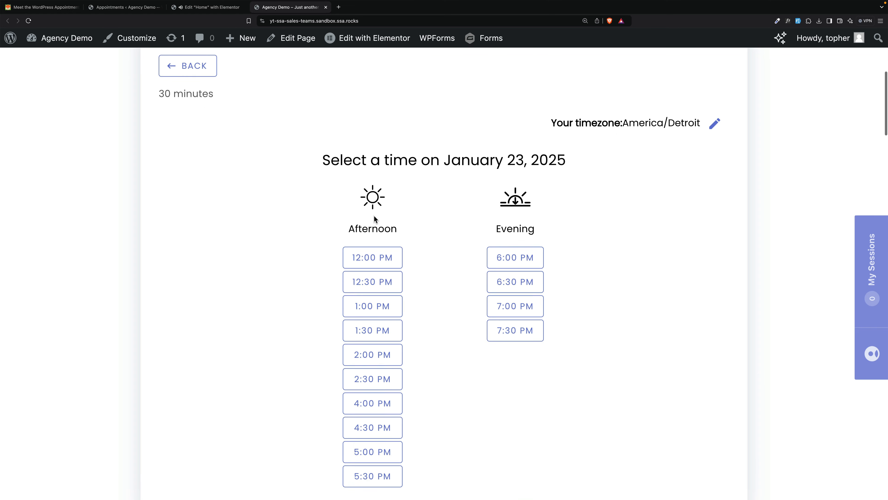
{"action": "scroll", "coordinate": [448, 267], "scroll_direction": "down", "scroll_amount": 3}
{"action": "left_click", "coordinate": [359, 190]}
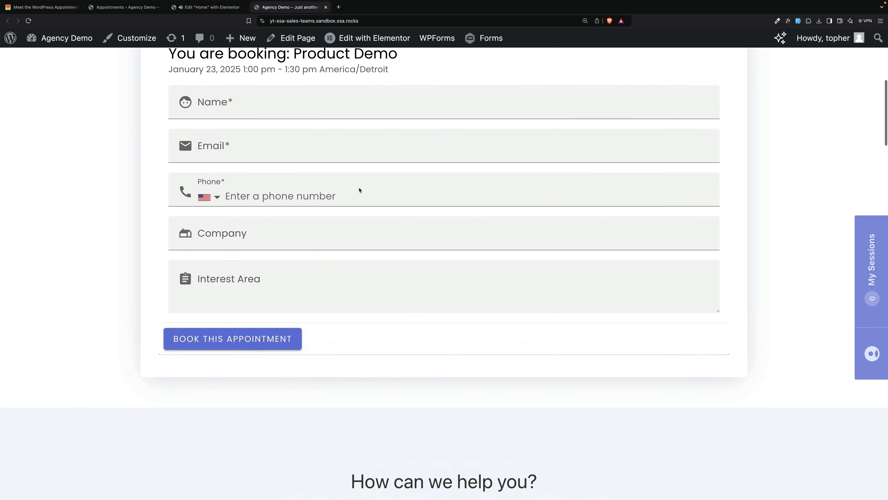
{"action": "scroll", "coordinate": [254, 324], "scroll_direction": "down", "scroll_amount": 3}
{"action": "left_click", "coordinate": [244, 225]}
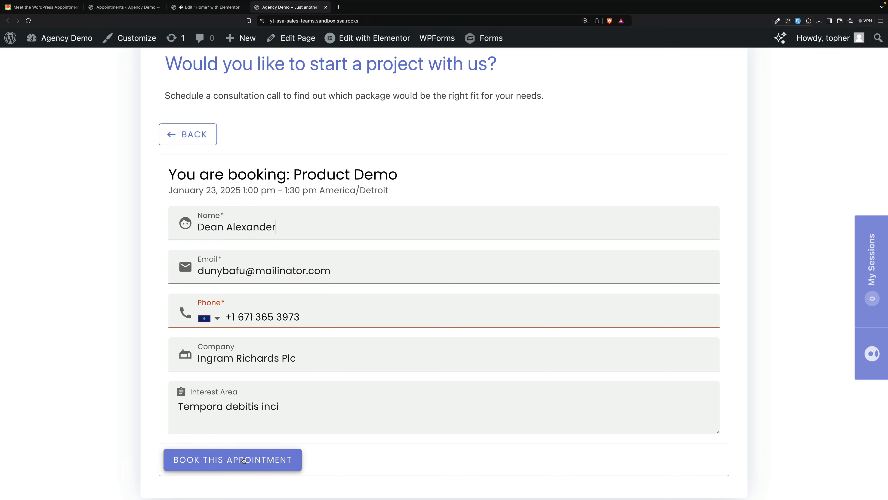
{"action": "left_click", "coordinate": [244, 460]}
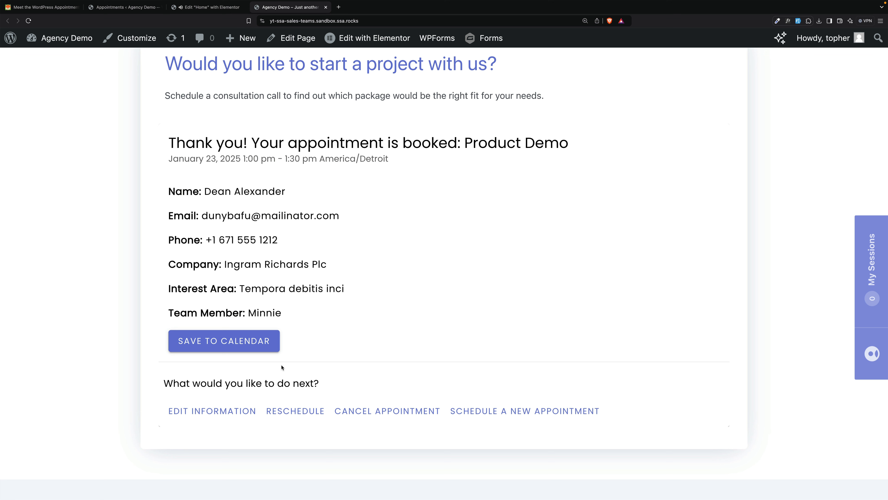
{"action": "triple_click", "coordinate": [308, 314]}
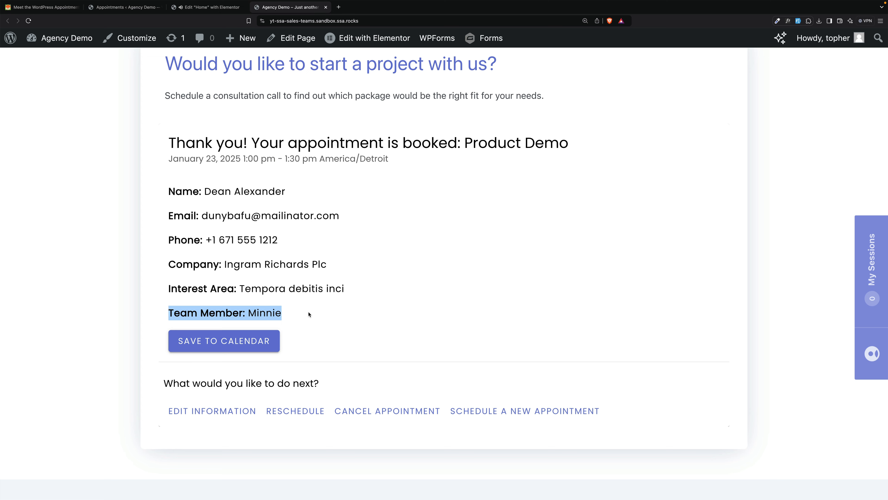
{"action": "left_click", "coordinate": [309, 314]}
{"action": "scroll", "coordinate": [309, 308], "scroll_direction": "up", "scroll_amount": 7}
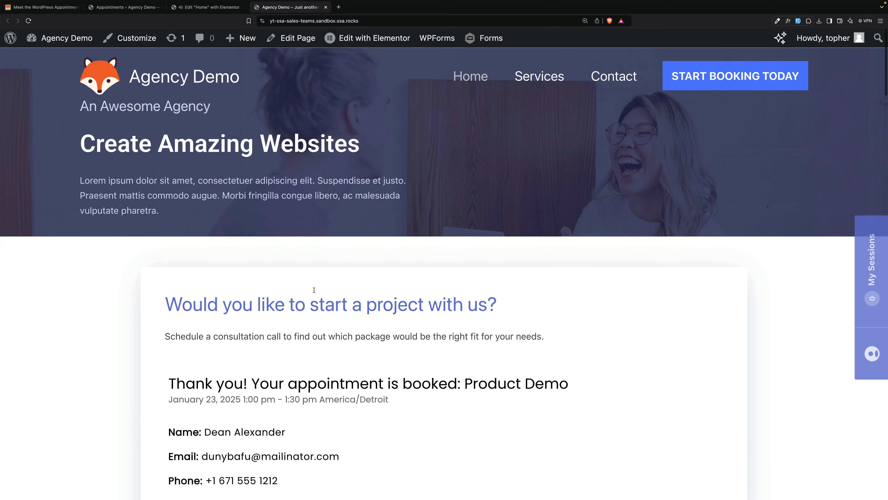
{"action": "scroll", "coordinate": [313, 290], "scroll_direction": "down", "scroll_amount": 5}
Reload the booking page, book another Product Demo for January 24, 2025 at 2:30 PM with sample details, and check its assigned team member
{"action": "left_click", "coordinate": [28, 21]}
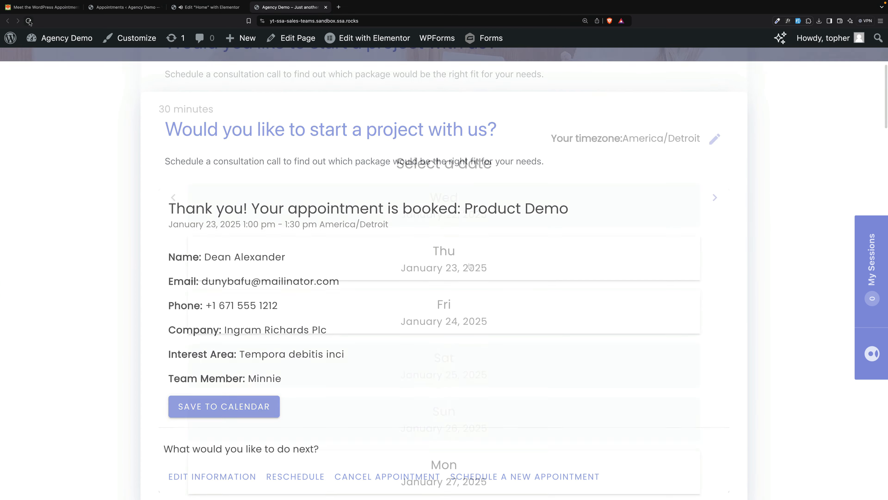
{"action": "left_click", "coordinate": [444, 309]}
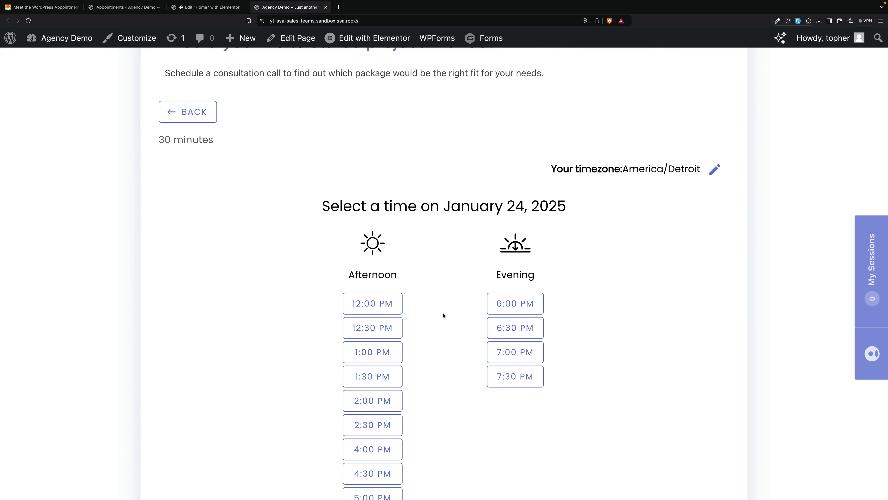
{"action": "left_click", "coordinate": [372, 425]}
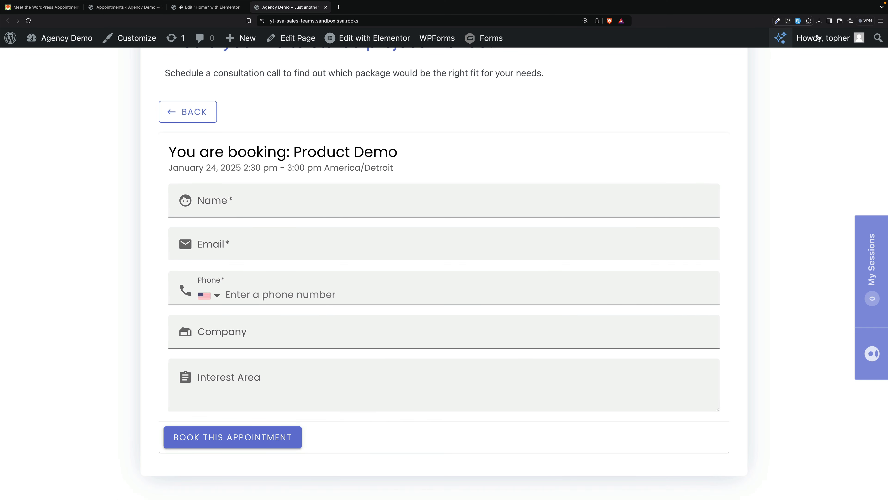
{"action": "left_click", "coordinate": [808, 21]}
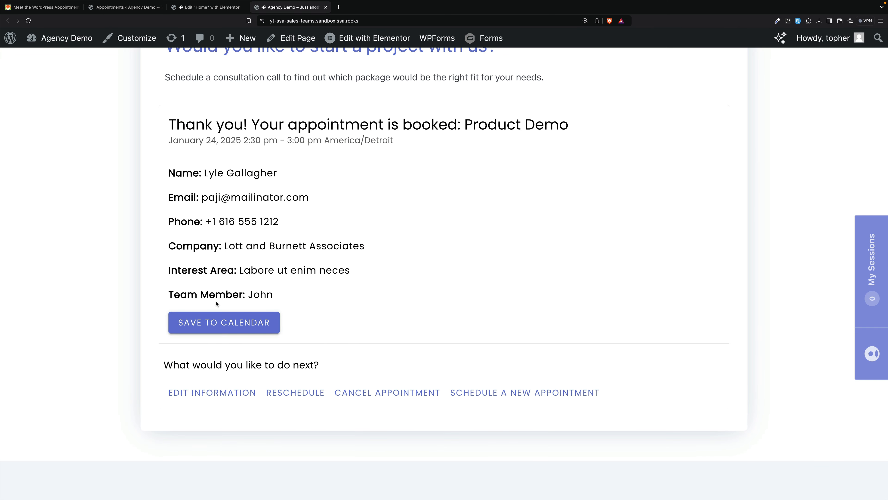
{"action": "left_click_drag", "start_coordinate": [179, 295], "coordinate": [259, 290]}
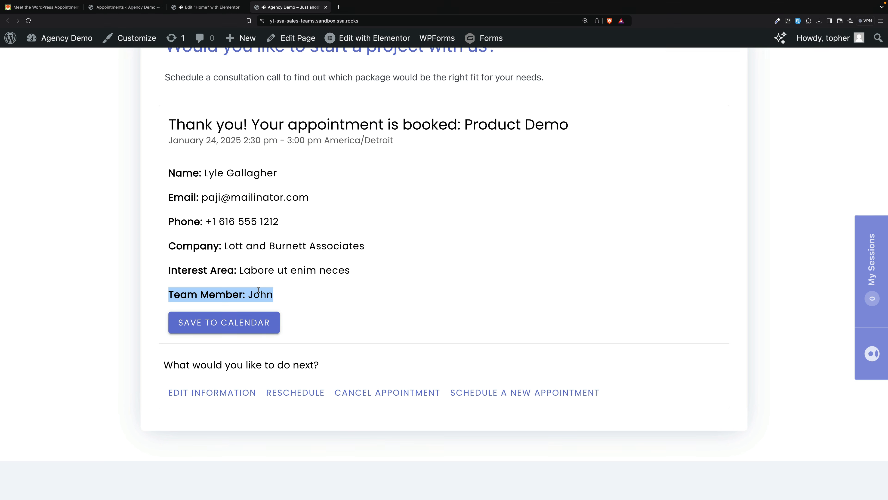
In Elementor, set the home page's Schedule an Appointment widget to offer only the Demo Followup appointment type
{"action": "left_click", "coordinate": [213, 8]}
{"action": "left_click", "coordinate": [19, 242]}
{"action": "left_click", "coordinate": [53, 242]}
{"action": "left_click", "coordinate": [40, 266]}
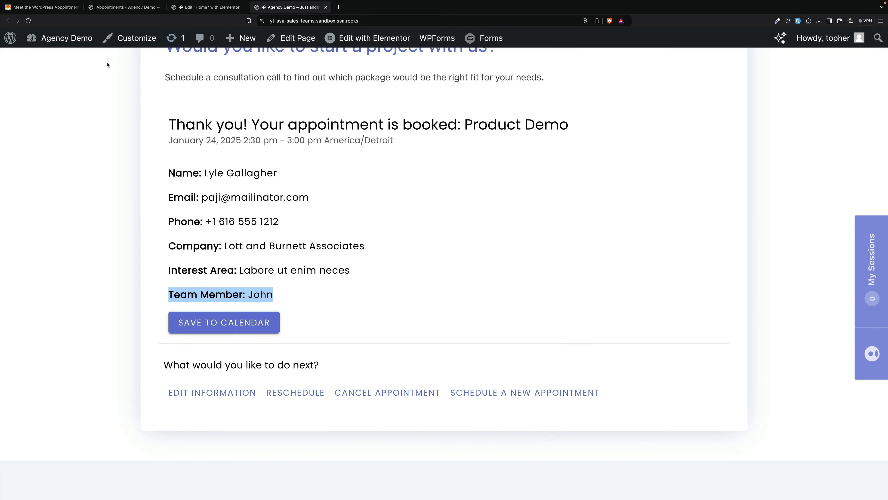
Reload the booking page, choose the first named team member for Demo Followup, and view the times available on January 23, 2025
{"action": "left_click", "coordinate": [28, 21]}
{"action": "scroll", "coordinate": [632, 147], "scroll_direction": "up", "scroll_amount": 1}
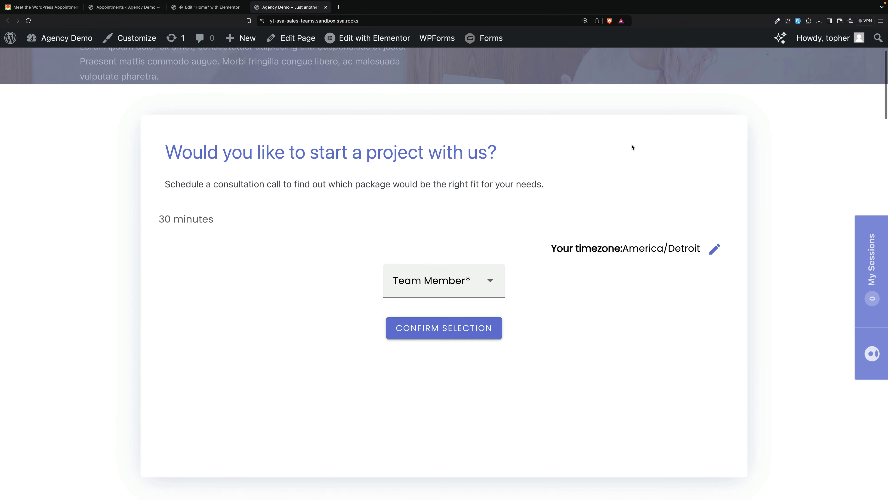
{"action": "scroll", "coordinate": [632, 147], "scroll_direction": "down", "scroll_amount": 2}
{"action": "left_click", "coordinate": [448, 218]}
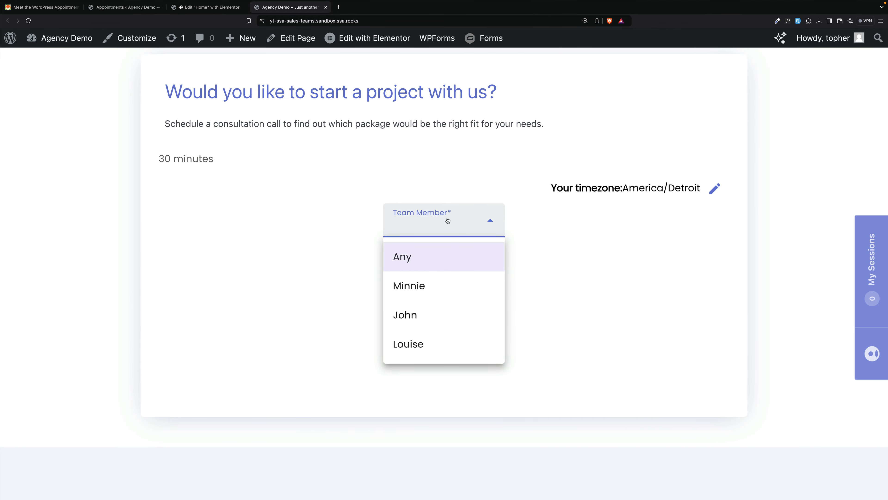
{"action": "left_click", "coordinate": [428, 284]}
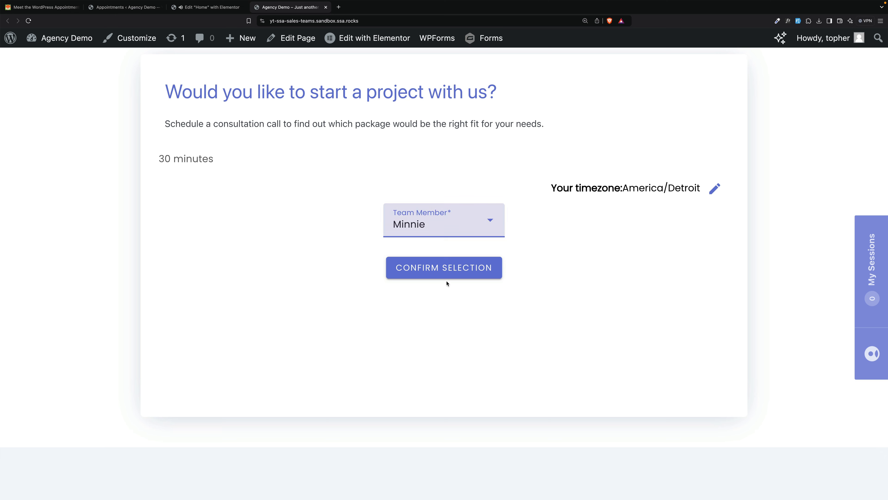
{"action": "left_click", "coordinate": [419, 275]}
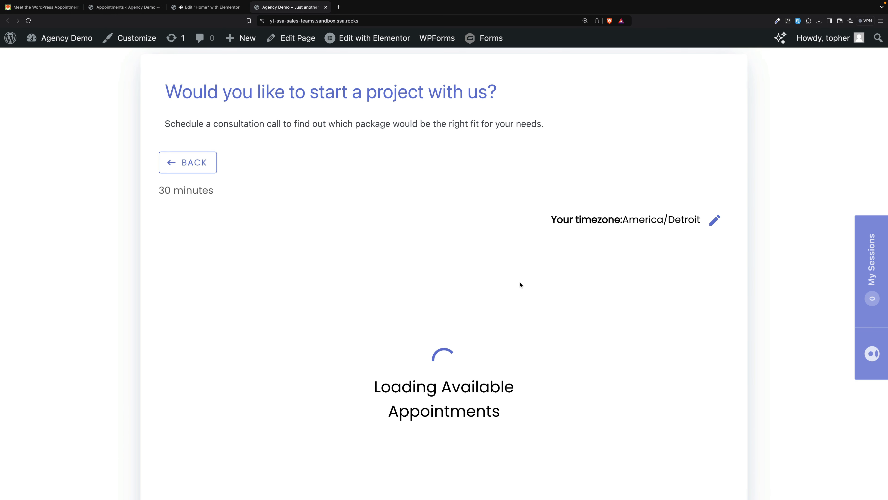
{"action": "left_click", "coordinate": [552, 335]}
{"action": "scroll", "coordinate": [554, 301], "scroll_direction": "down", "scroll_amount": 2}
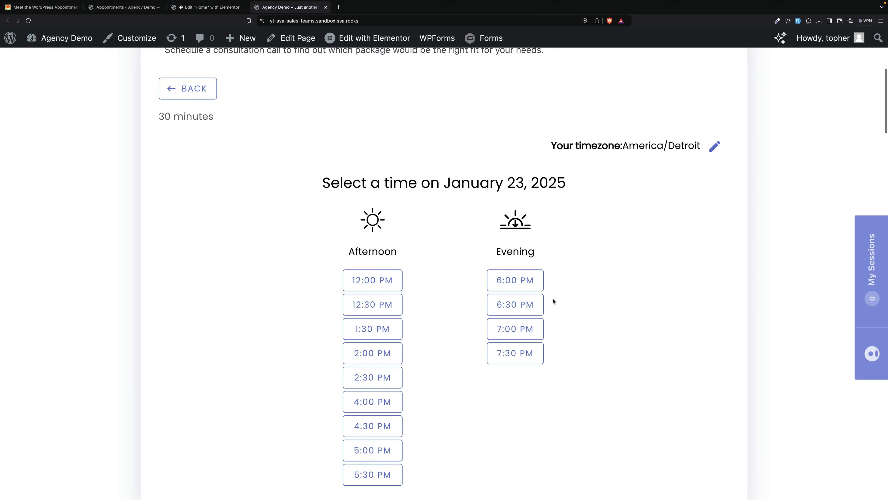
{"action": "scroll", "coordinate": [552, 298], "scroll_direction": "up", "scroll_amount": 4}
Return to the team member choice and confirm the last listed team member for the Demo Followup
{"action": "left_click", "coordinate": [179, 165]}
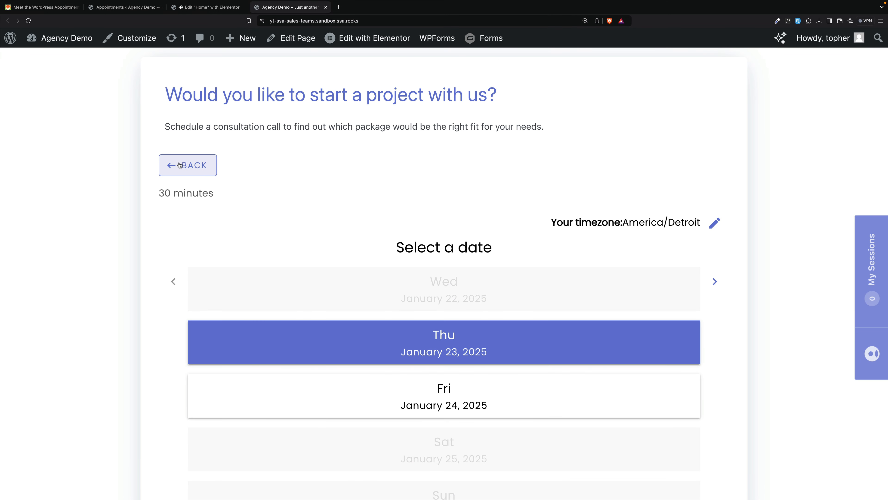
{"action": "left_click", "coordinate": [179, 165]}
{"action": "left_click", "coordinate": [433, 223]}
{"action": "left_click", "coordinate": [430, 350]}
{"action": "left_click", "coordinate": [416, 271]}
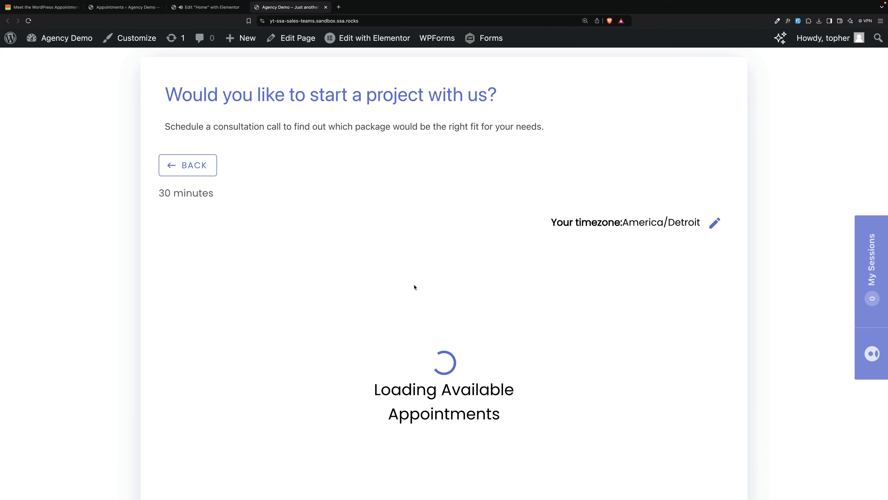
Book the Demo Followup for January 23, 2025 at 1:30 PM with a sample name and email, and check its team member
{"action": "scroll", "coordinate": [414, 288], "scroll_direction": "down", "scroll_amount": 5}
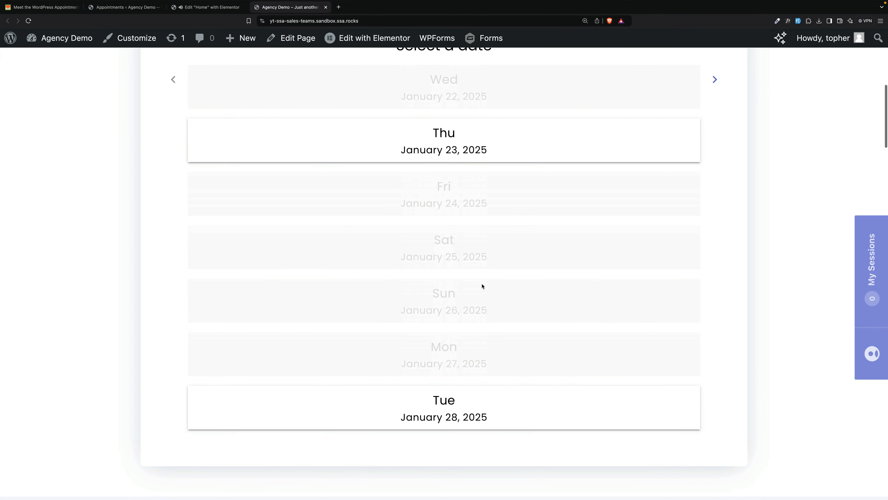
{"action": "left_click", "coordinate": [430, 147]}
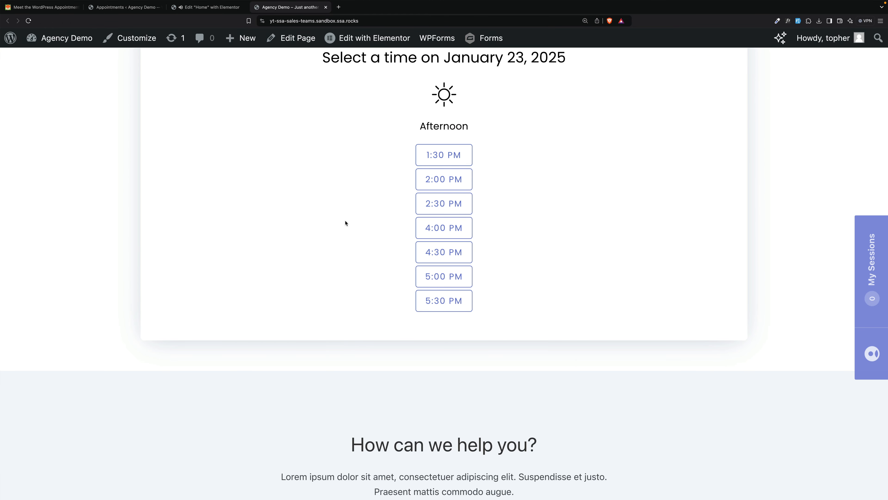
{"action": "scroll", "coordinate": [346, 224], "scroll_direction": "up", "scroll_amount": 4}
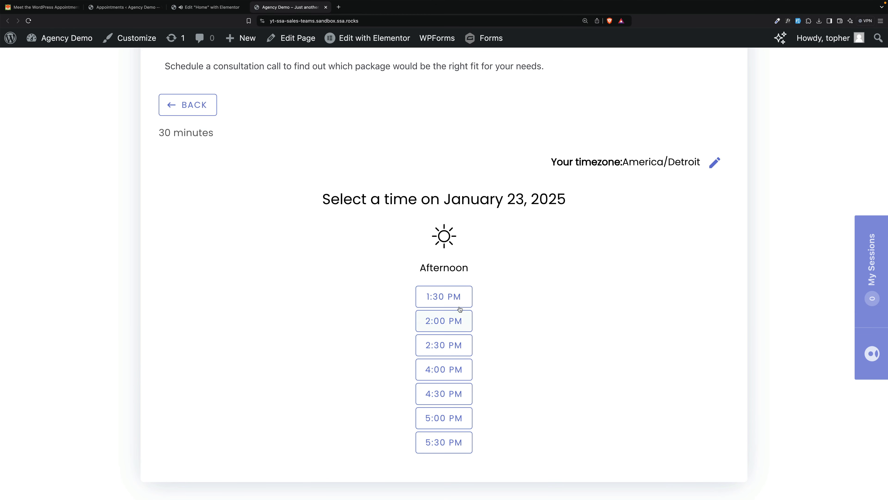
{"action": "left_click", "coordinate": [443, 300]}
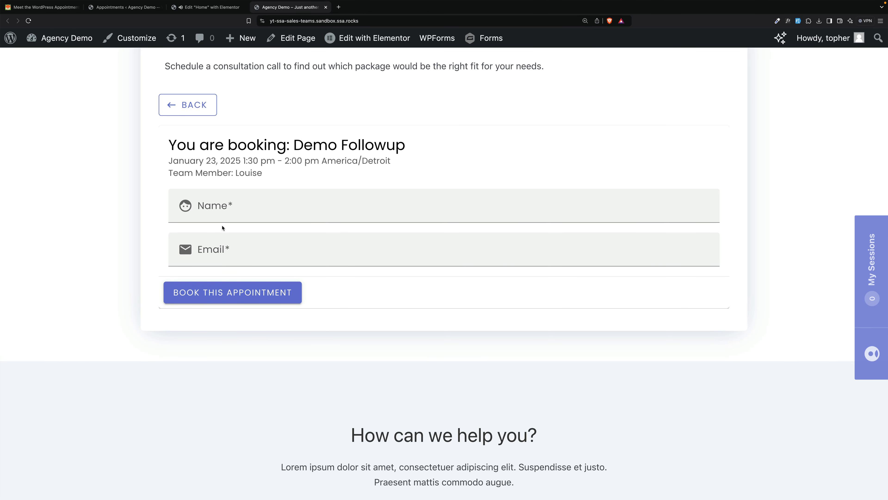
{"action": "scroll", "coordinate": [185, 227], "scroll_direction": "down", "scroll_amount": 1}
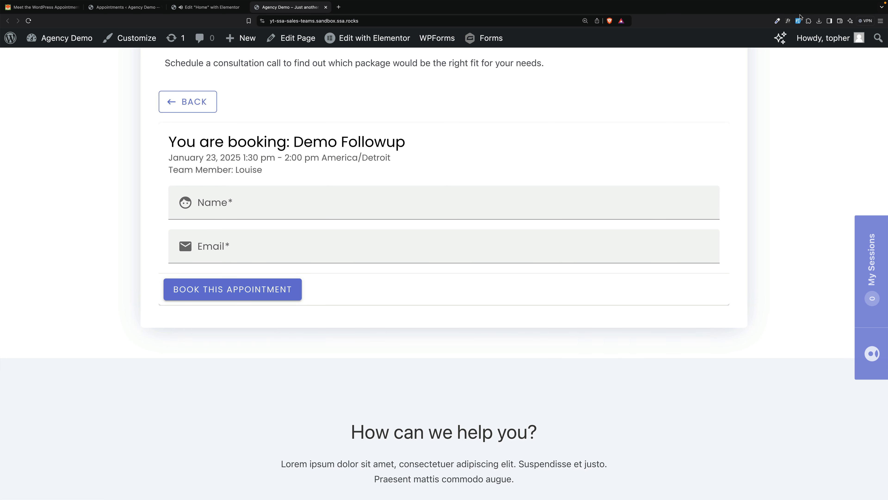
{"action": "left_click", "coordinate": [798, 21]}
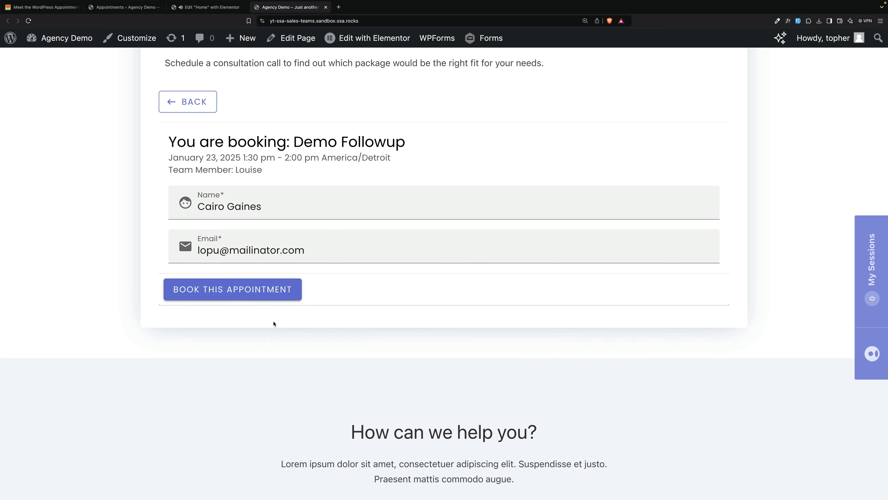
{"action": "left_click", "coordinate": [213, 285]}
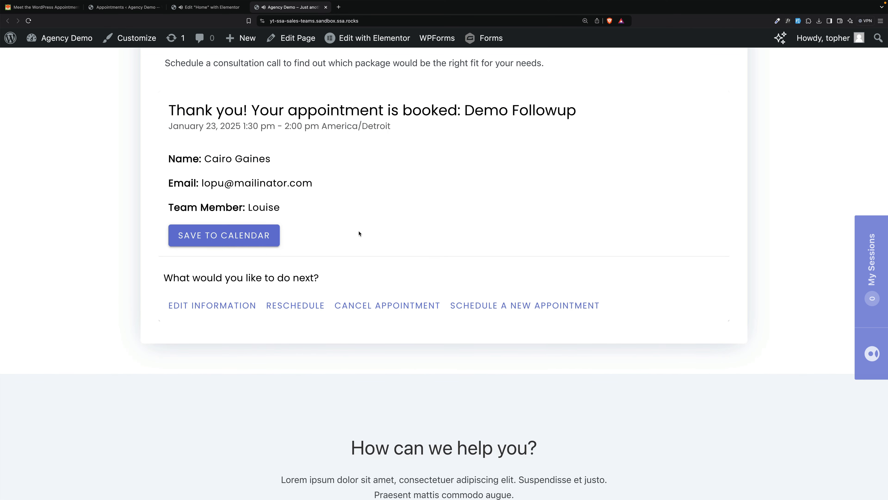
{"action": "triple_click", "coordinate": [261, 208]}
{"action": "left_click", "coordinate": [312, 205]}
{"action": "scroll", "coordinate": [190, 142], "scroll_direction": "up", "scroll_amount": 2}
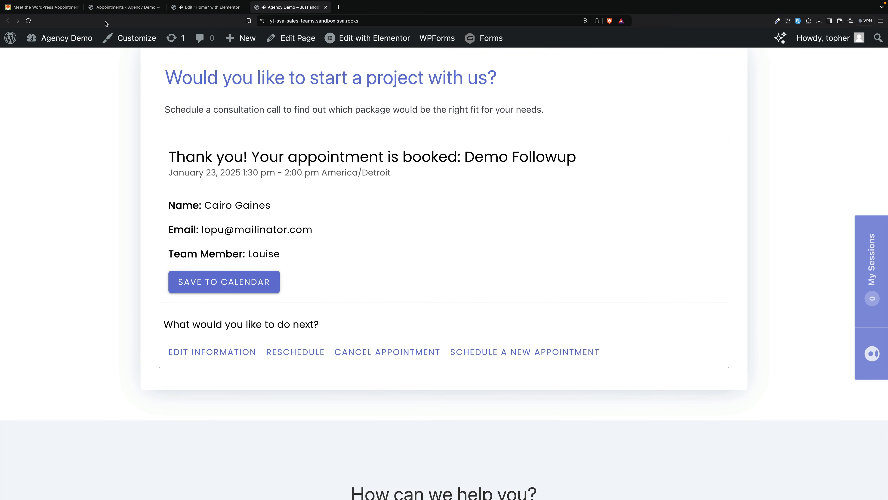
Review the dates offered for the single-member demo call on the home page and choose January 28, 2025
{"action": "left_click", "coordinate": [117, 8]}
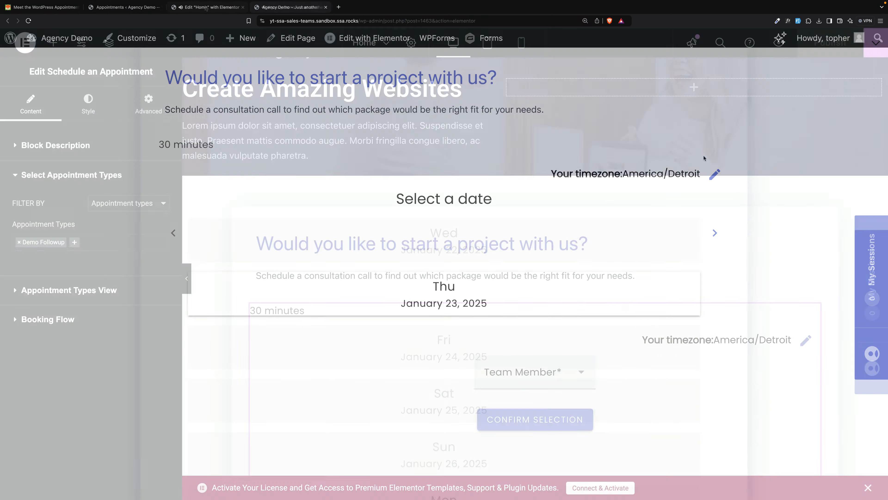
{"action": "scroll", "coordinate": [703, 158], "scroll_direction": "up", "scroll_amount": 5}
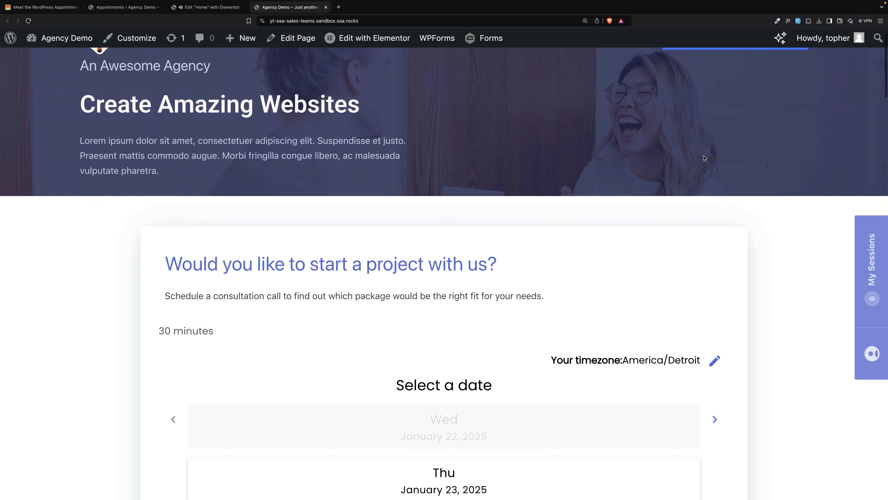
{"action": "scroll", "coordinate": [704, 158], "scroll_direction": "down", "scroll_amount": 5}
{"action": "scroll", "coordinate": [704, 158], "scroll_direction": "down", "scroll_amount": 2}
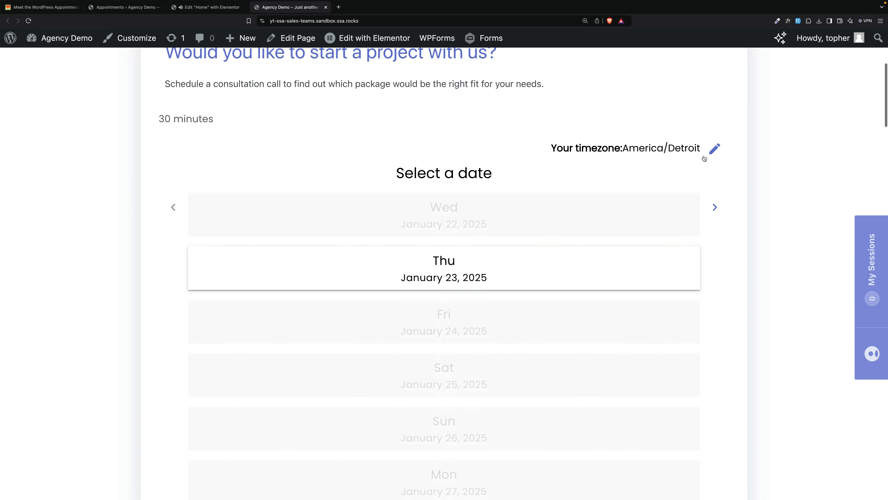
{"action": "scroll", "coordinate": [704, 158], "scroll_direction": "down", "scroll_amount": 2}
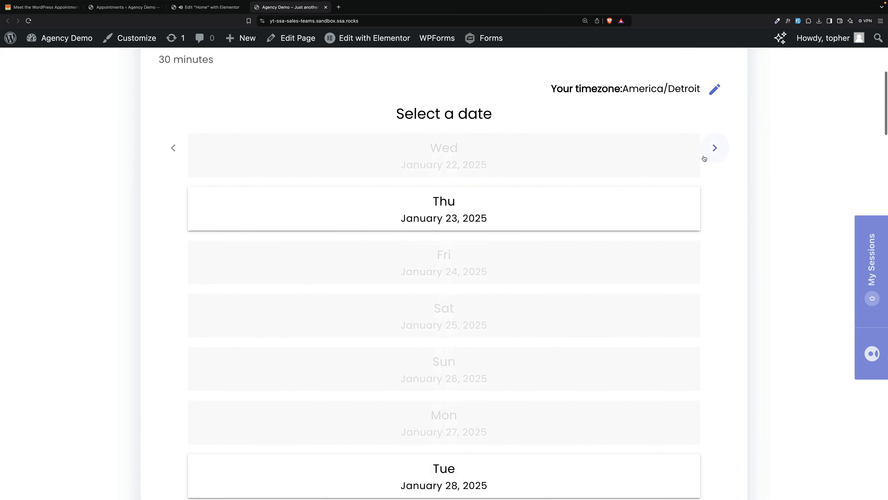
{"action": "scroll", "coordinate": [704, 157], "scroll_direction": "up", "scroll_amount": 8}
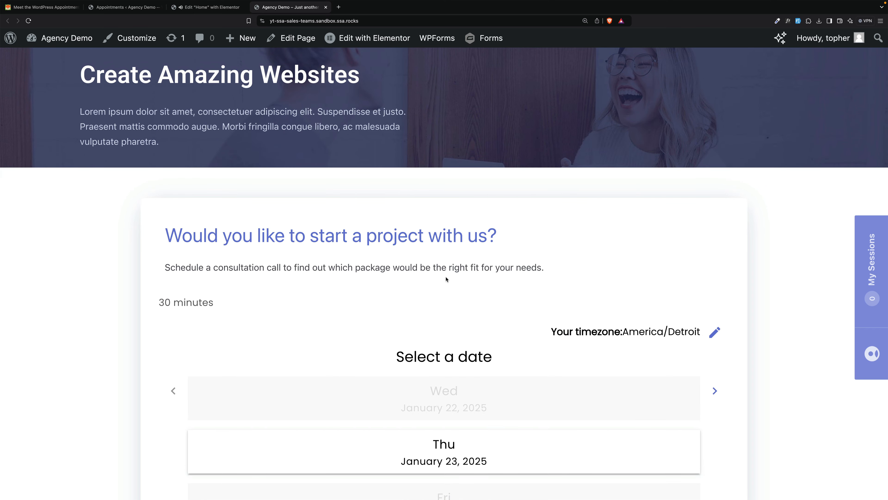
{"action": "scroll", "coordinate": [446, 279], "scroll_direction": "down", "scroll_amount": 8}
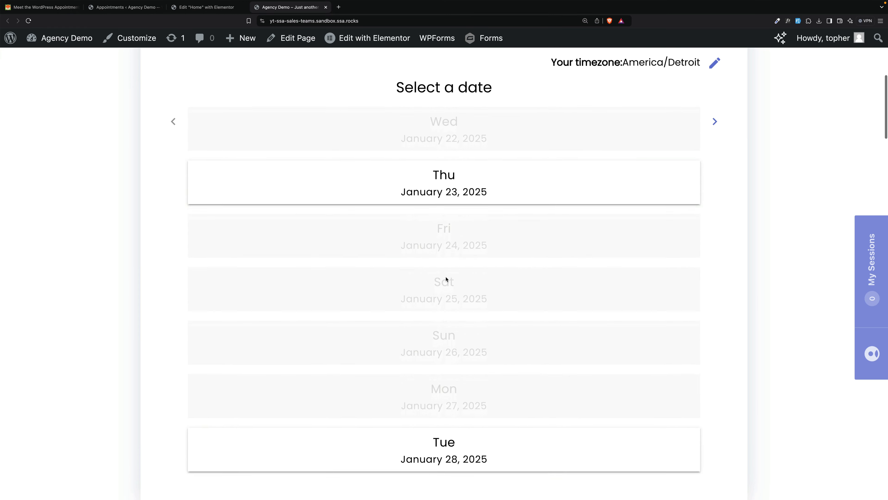
{"action": "left_click", "coordinate": [464, 435]}
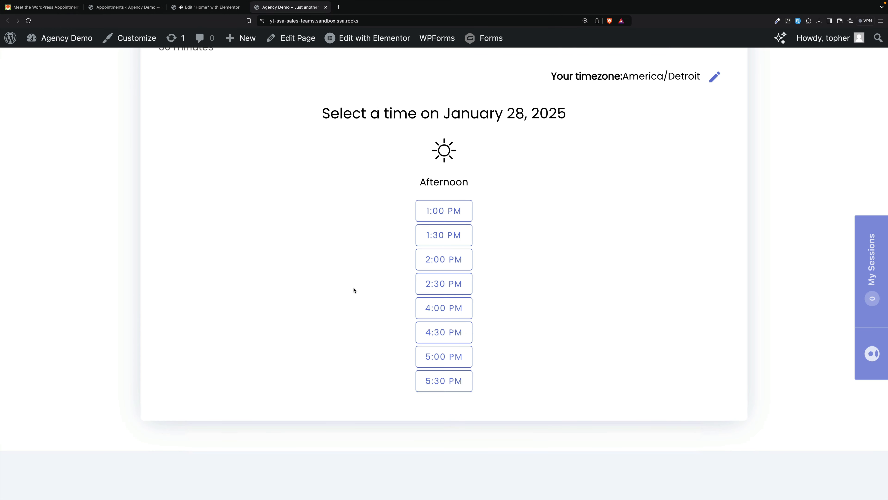
{"action": "scroll", "coordinate": [455, 308], "scroll_direction": "down", "scroll_amount": 3}
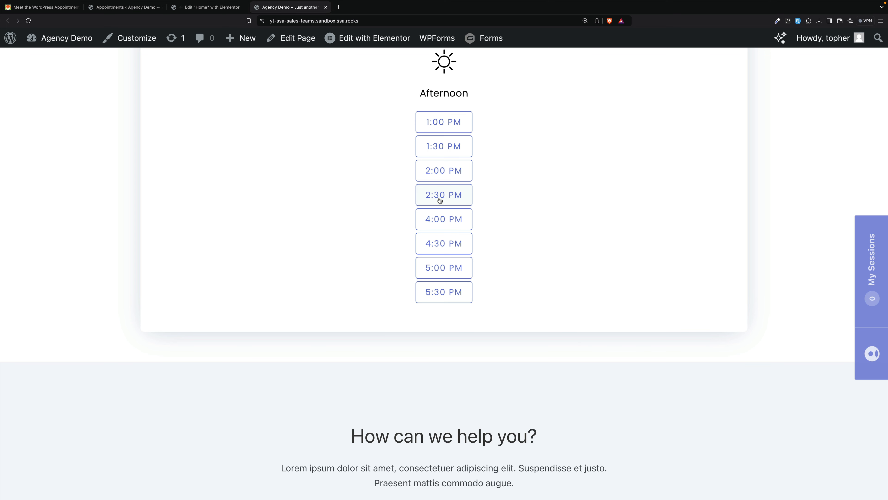
Book the demo call for 4:00 PM with sample contact details, company Swanson Chandler Inc and interest area Proident minima fac, and check its team member
{"action": "left_click", "coordinate": [443, 219]}
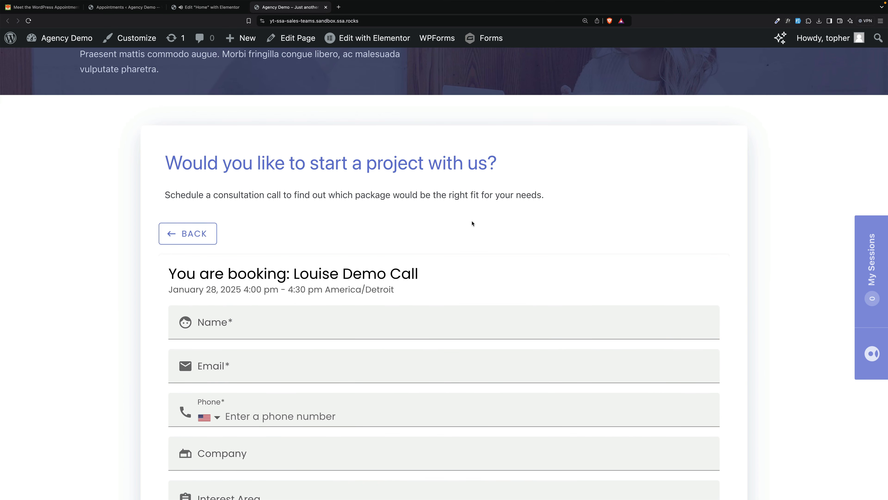
{"action": "left_click", "coordinate": [798, 22]}
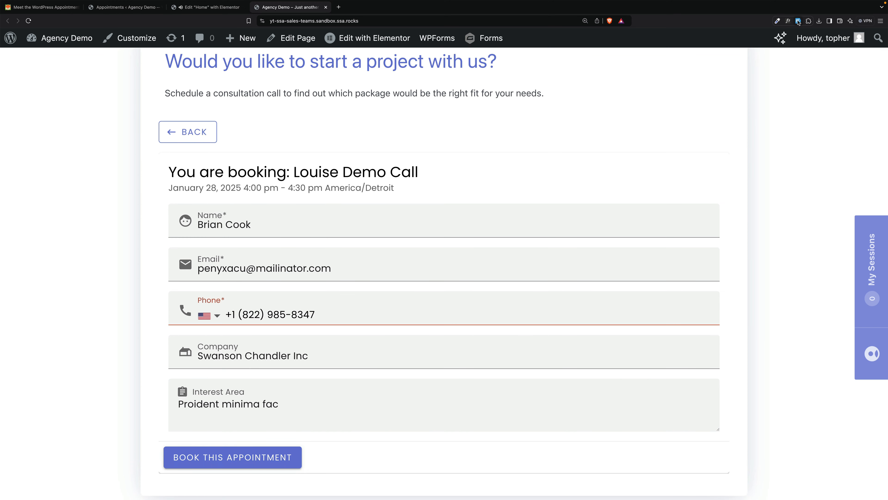
{"action": "left_click", "coordinate": [227, 469]}
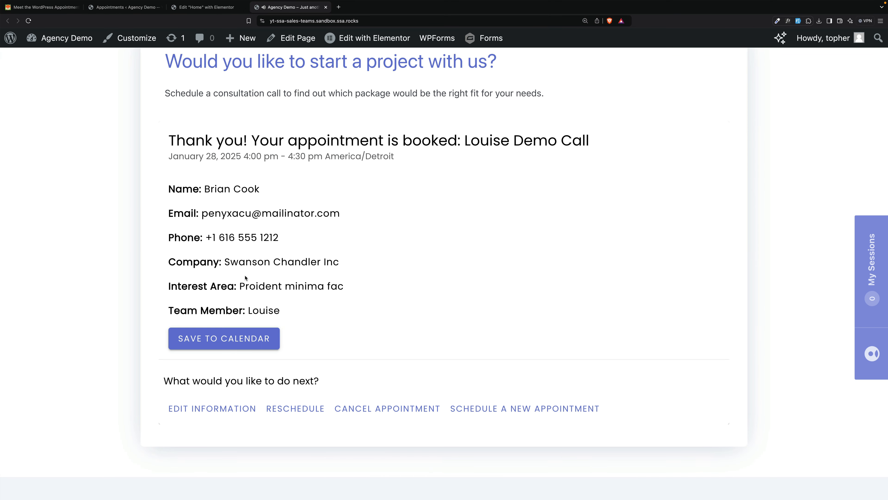
{"action": "double_click", "coordinate": [261, 310]}
Switch to the Simply Schedule Appointments admin and review the upcoming appointments, including the customer details of the January 28, 2025 demo call
{"action": "left_click", "coordinate": [123, 7]}
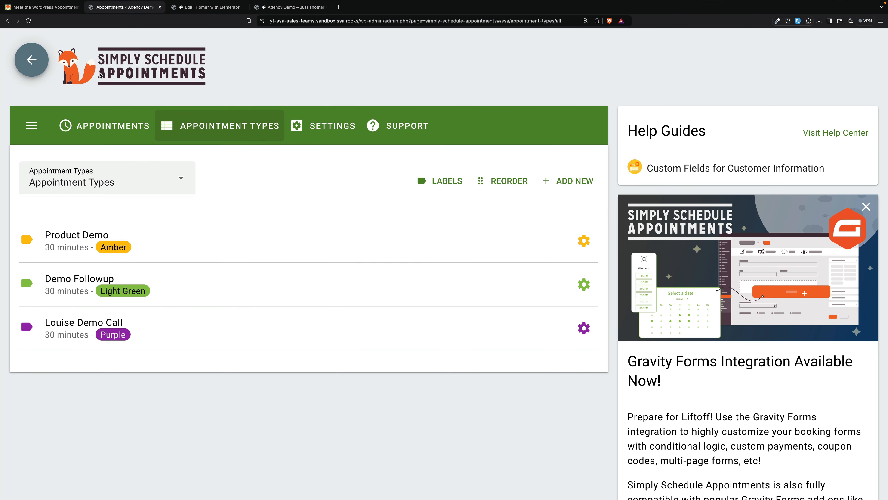
{"action": "left_click", "coordinate": [92, 127]}
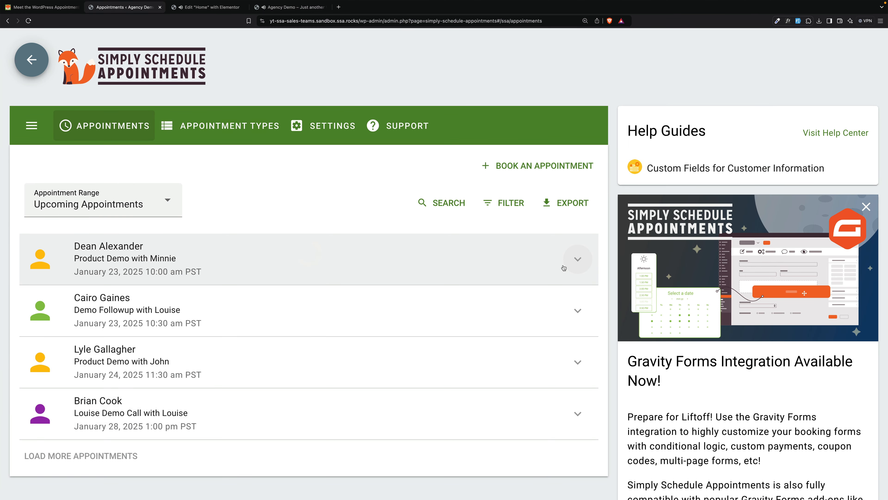
{"action": "scroll", "coordinate": [564, 267], "scroll_direction": "down", "scroll_amount": 3}
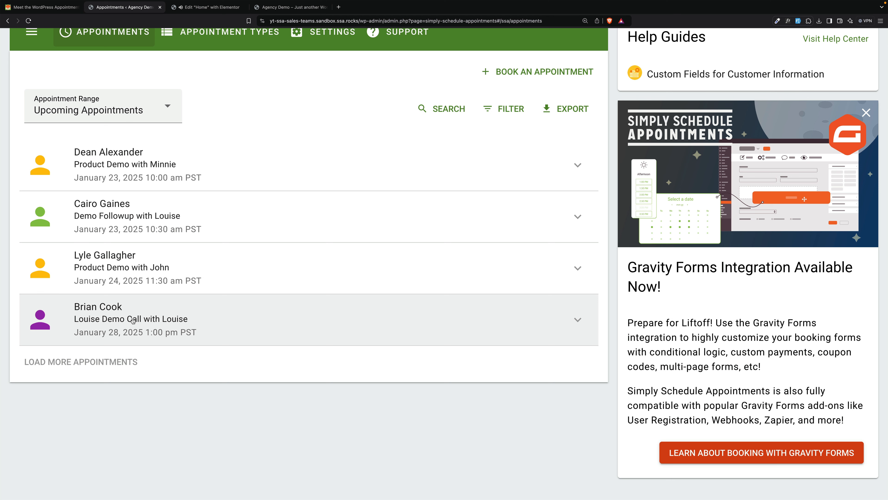
{"action": "left_click", "coordinate": [317, 310]}
{"action": "scroll", "coordinate": [318, 310], "scroll_direction": "down", "scroll_amount": 2}
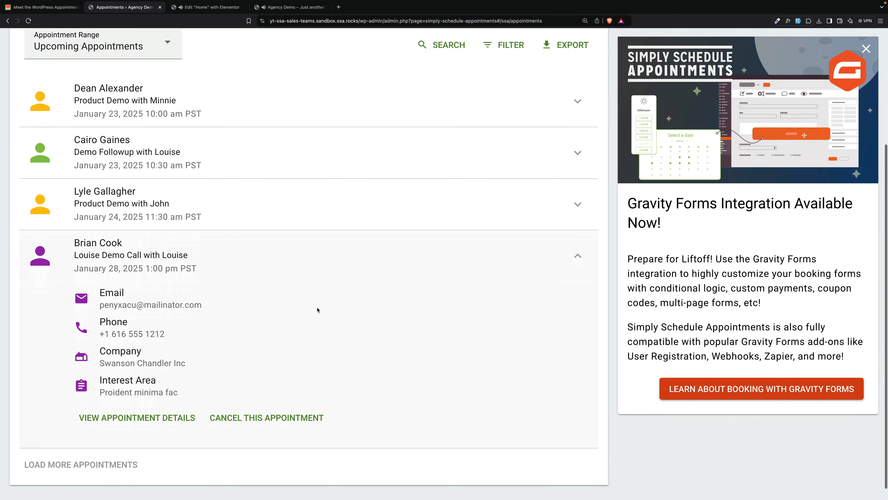
{"action": "scroll", "coordinate": [317, 310], "scroll_direction": "up", "scroll_amount": 2}
{"action": "left_click", "coordinate": [315, 312]}
{"action": "scroll", "coordinate": [280, 246], "scroll_direction": "up", "scroll_amount": 3}
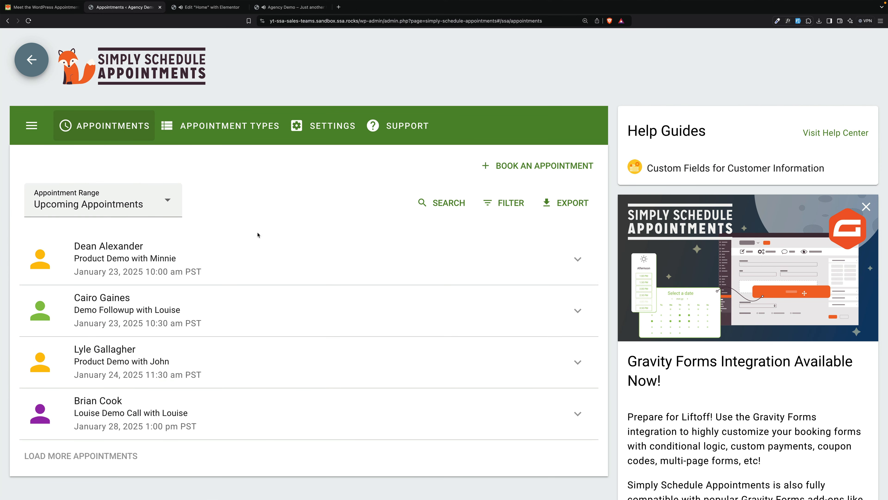